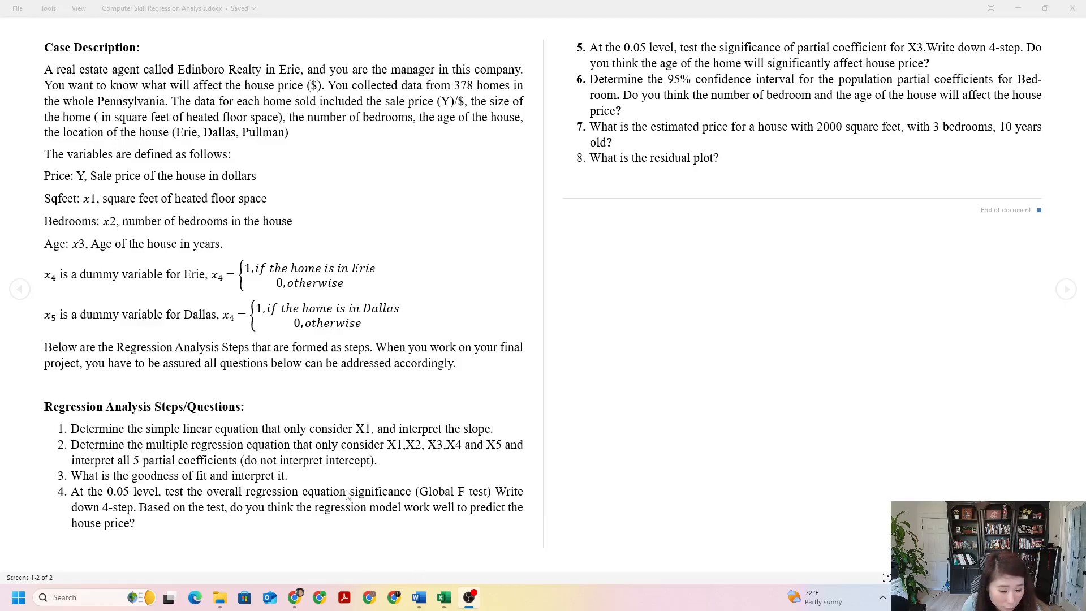
- Switch to the Computer Skill Regression Analysis Dataset workbook in Excel and open the Question 2 sheet
mouse_move(445, 603)
click(500, 540)
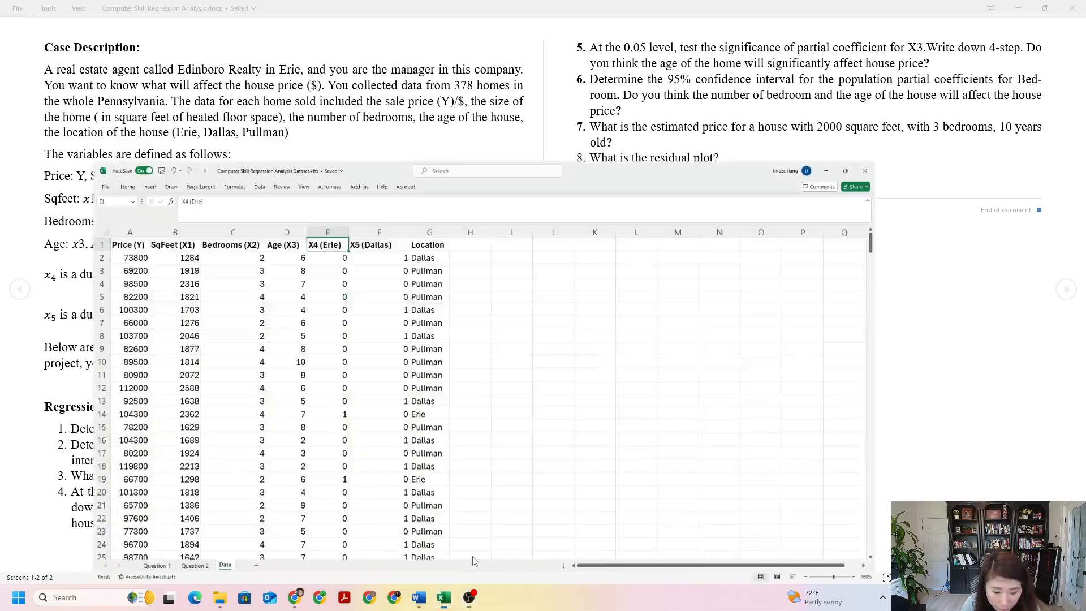
click(142, 561)
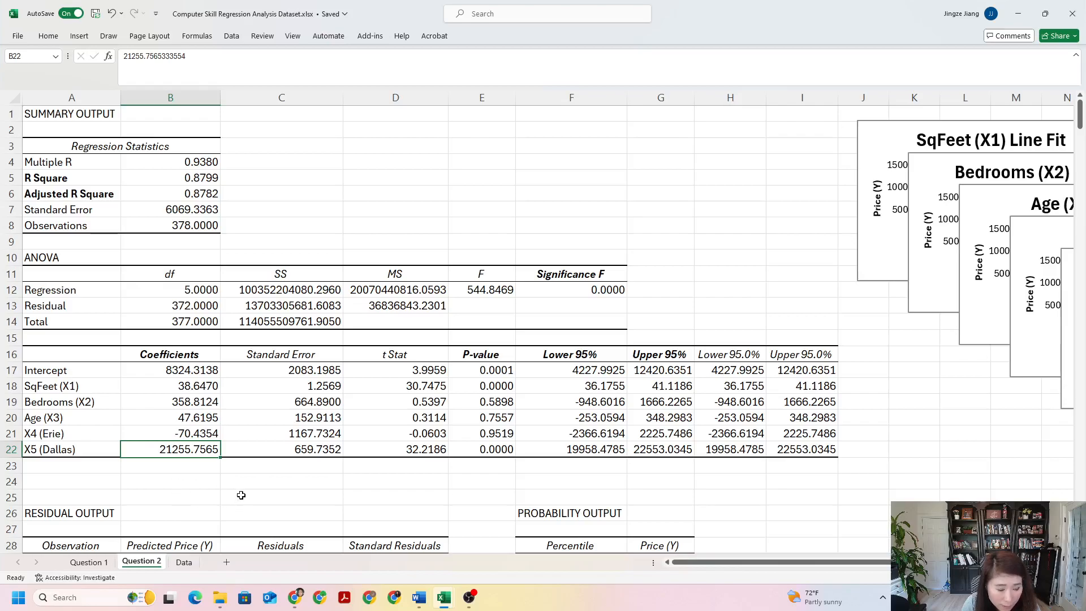
- Examine the R Square and Adjusted R Square rows in the regression statistics
click(53, 179)
drag(54, 180, 173, 197)
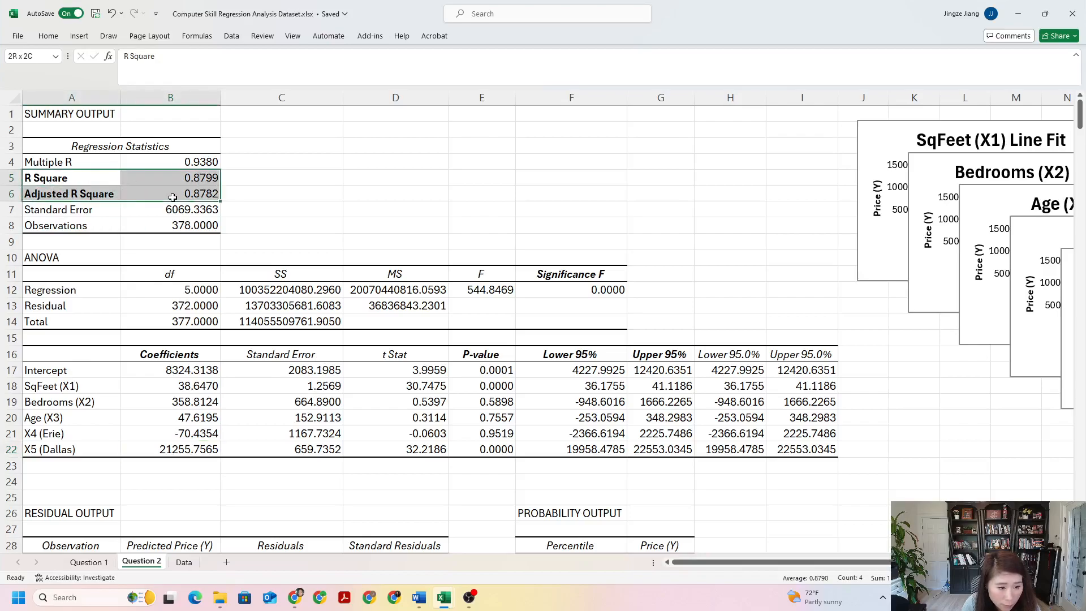
click(81, 181)
click(85, 195)
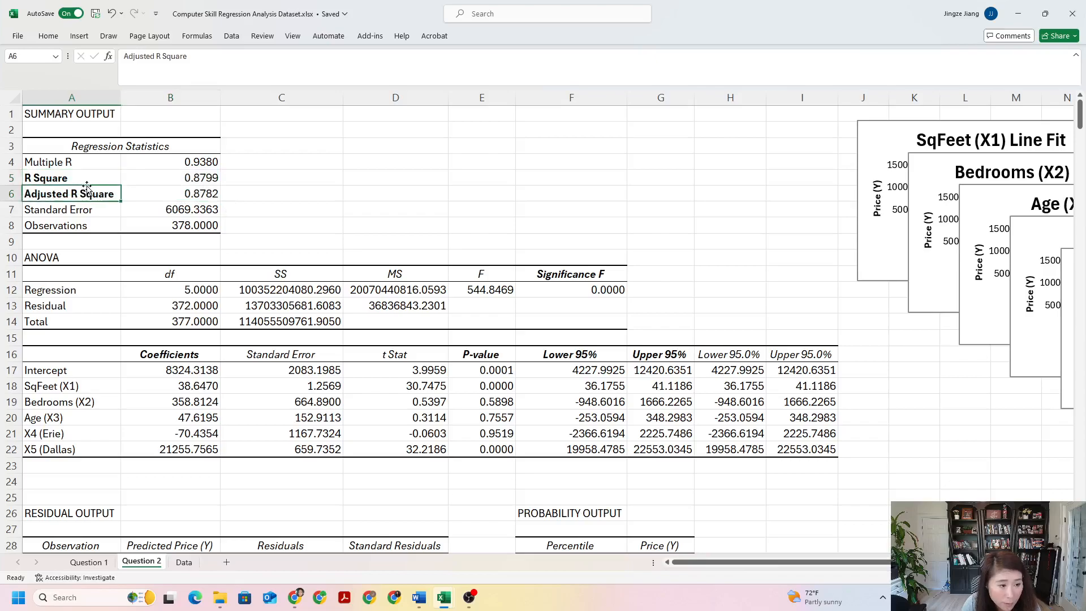
click(87, 180)
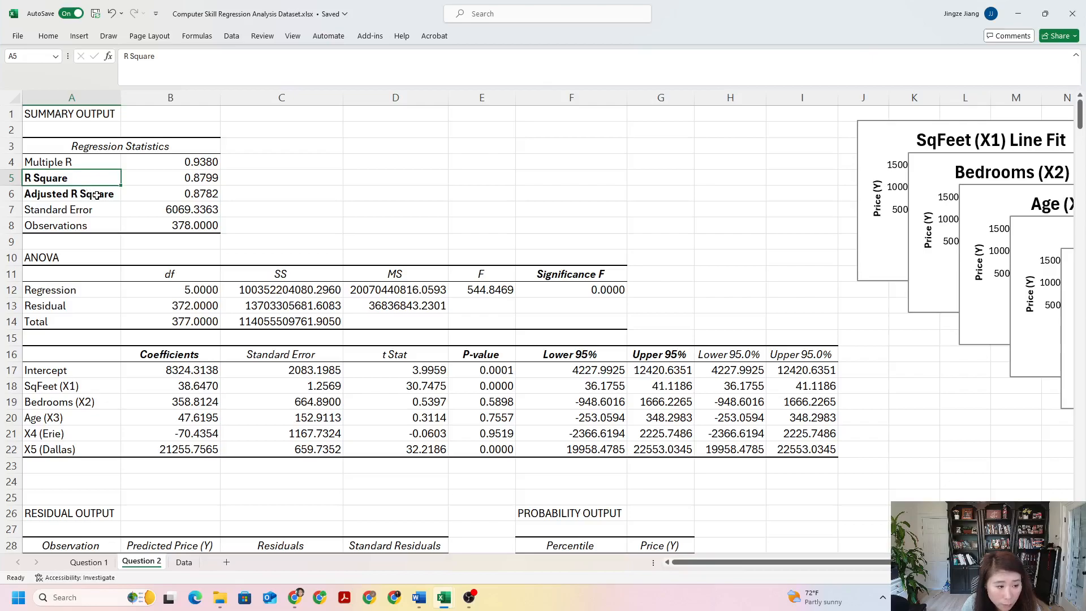
click(97, 195)
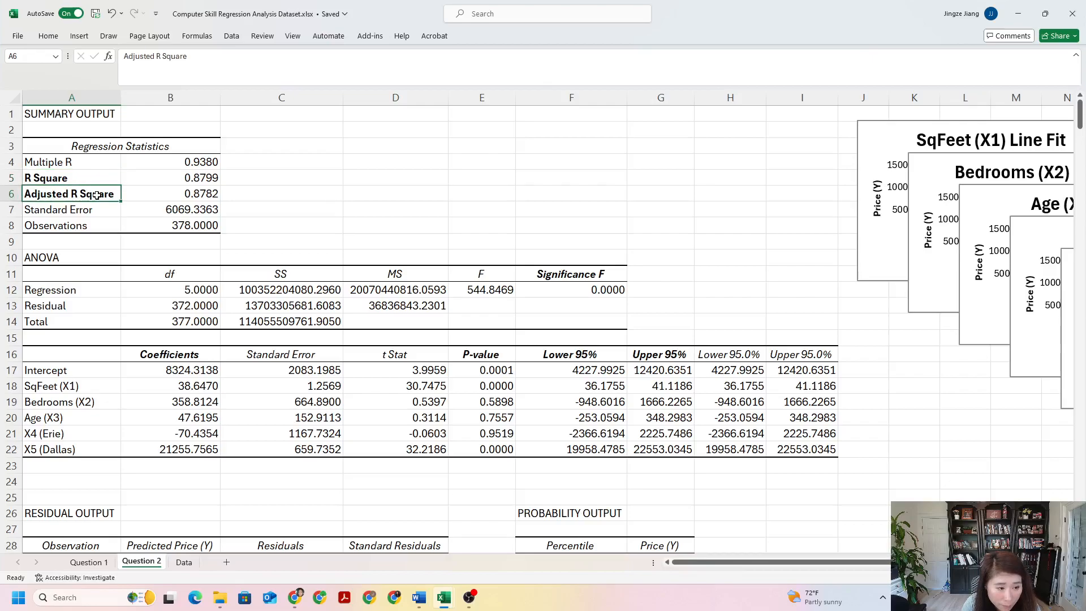
click(80, 178)
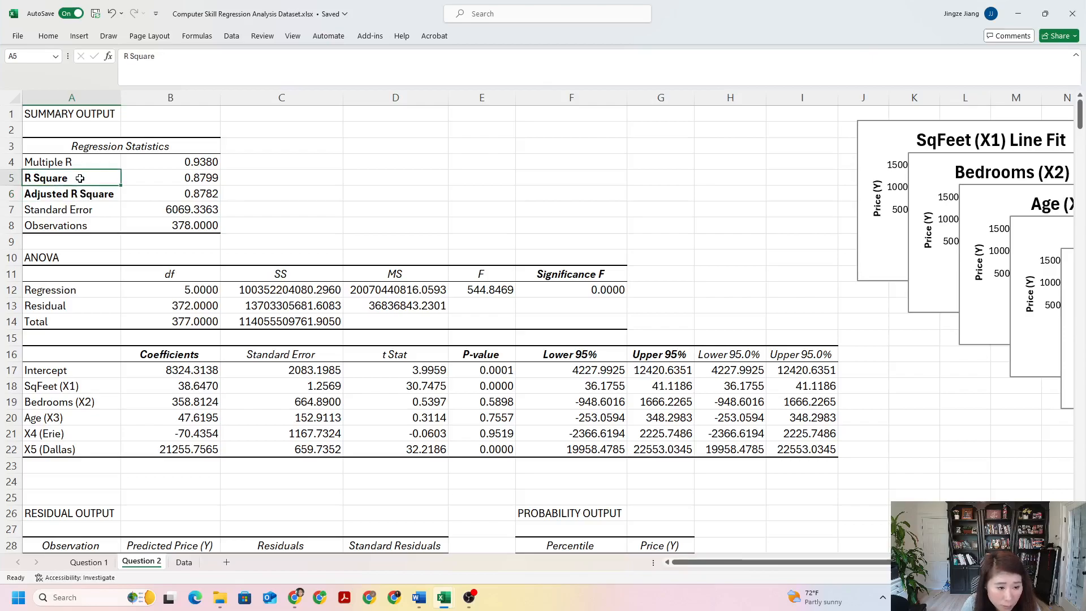
click(97, 196)
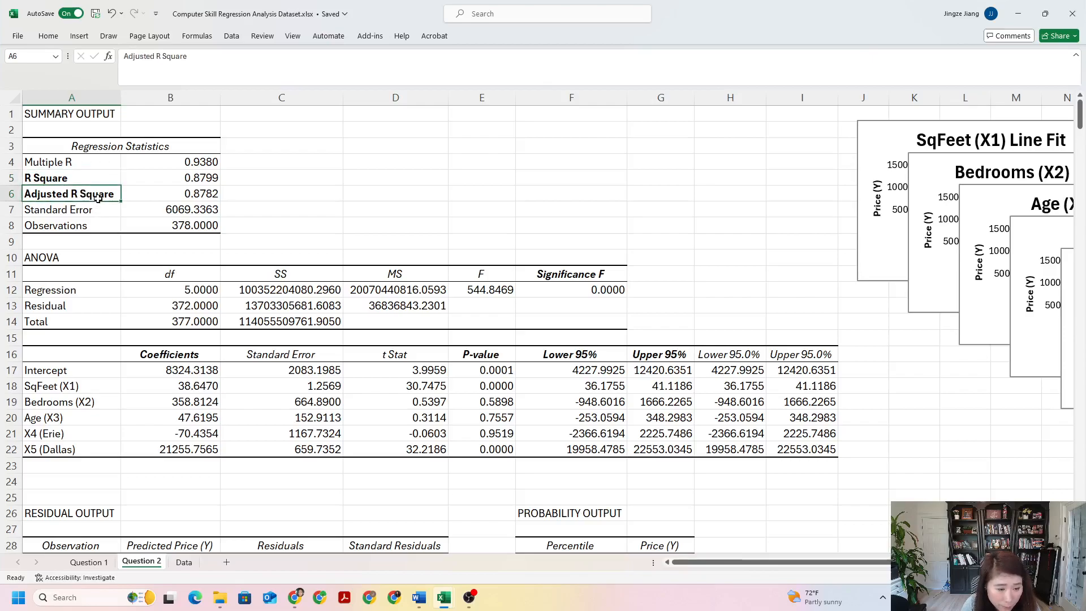
click(87, 176)
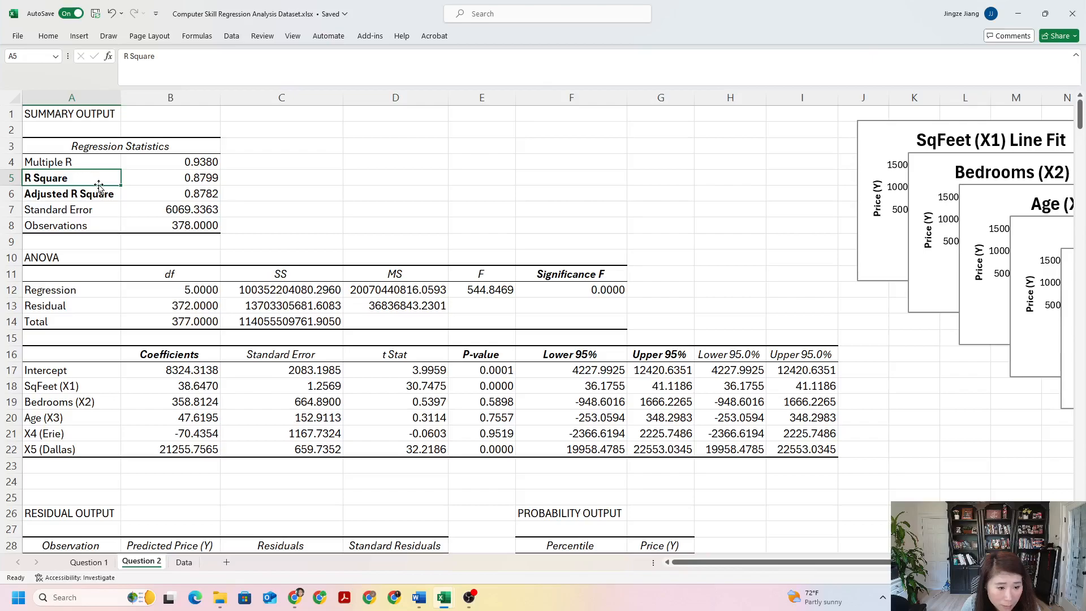
click(100, 192)
click(98, 178)
click(100, 193)
click(99, 177)
click(99, 192)
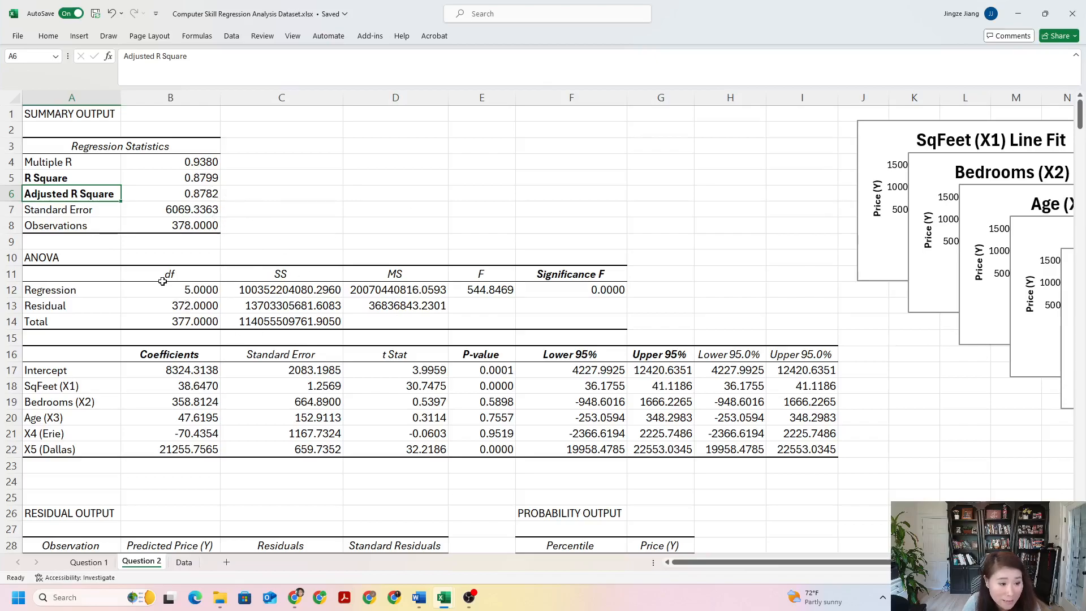
click(82, 179)
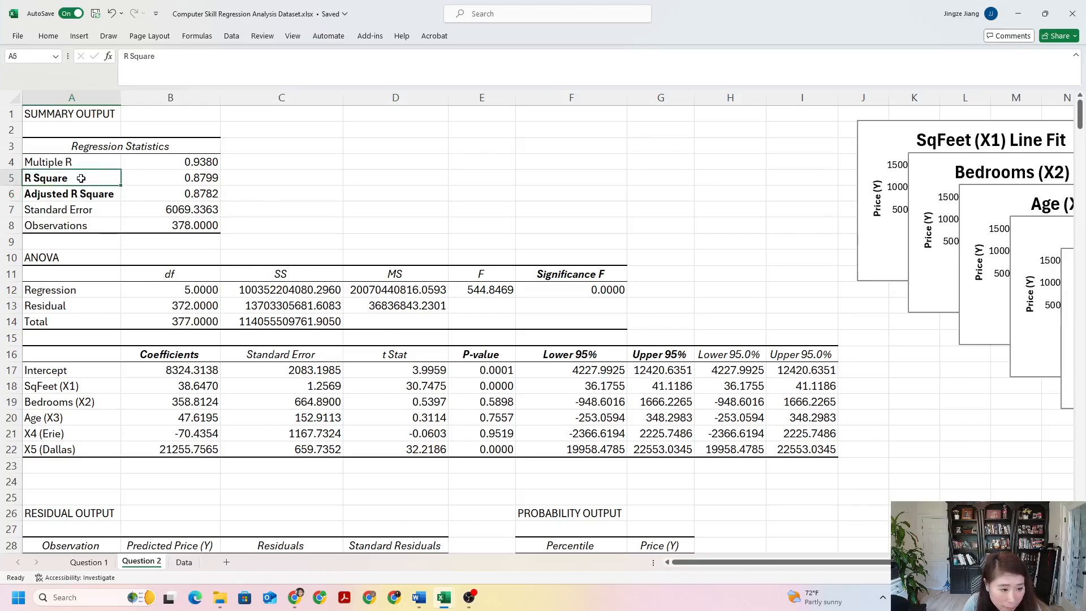
- Merge cells C5:C6 beside the R Square rows and enter the label "Goodness of fit"
drag(242, 178, 249, 188)
click(49, 37)
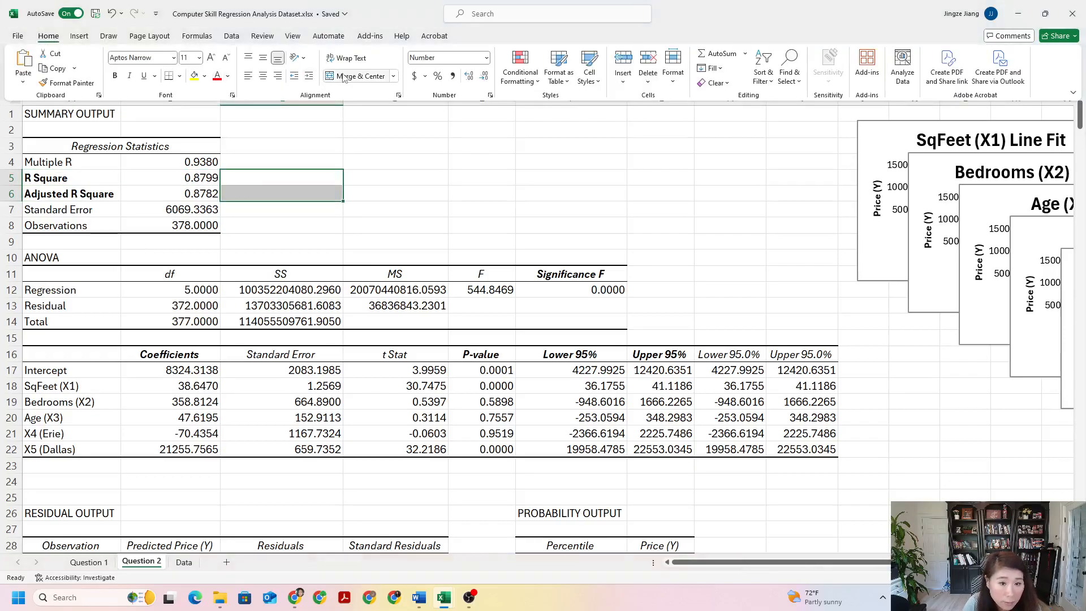
click(344, 78)
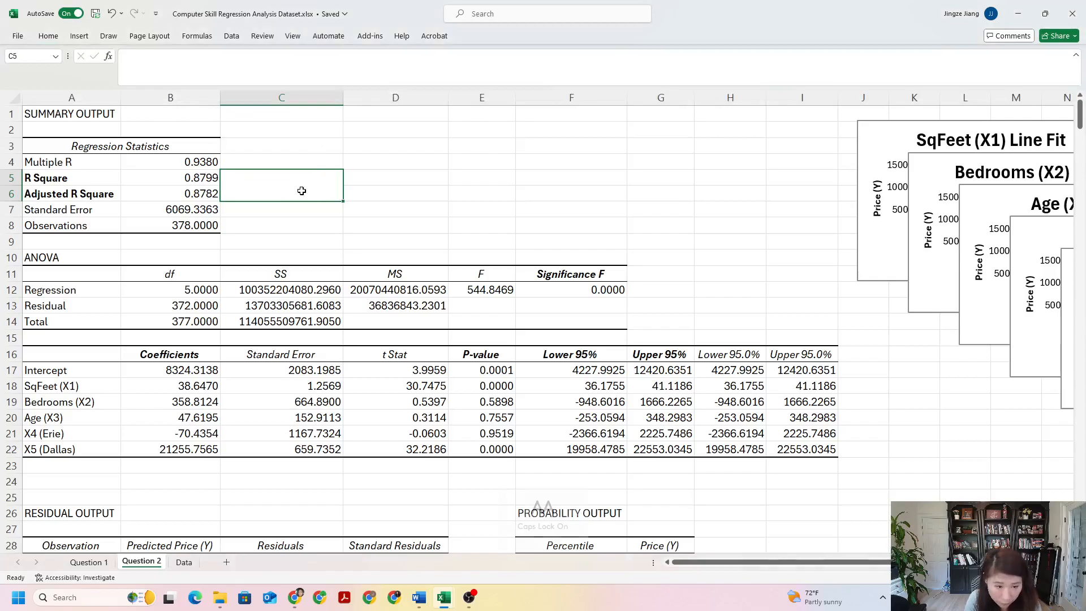
key(Caps_Lock)
text(Goodnes)
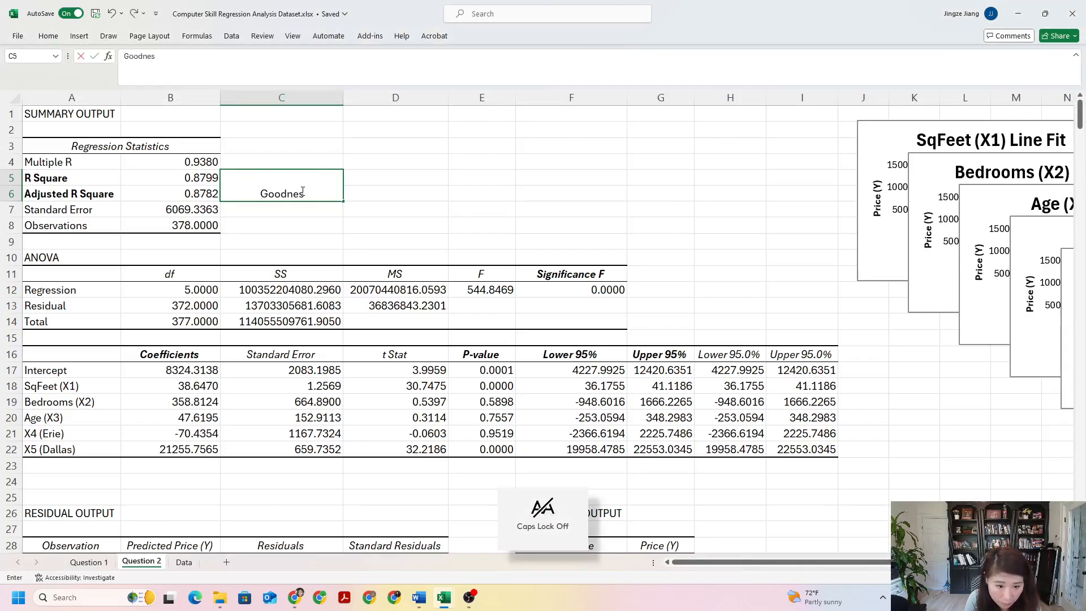
text(s of fit)
key(Tab)
- Make the "Goodness of fit" label bold
click(292, 195)
click(48, 36)
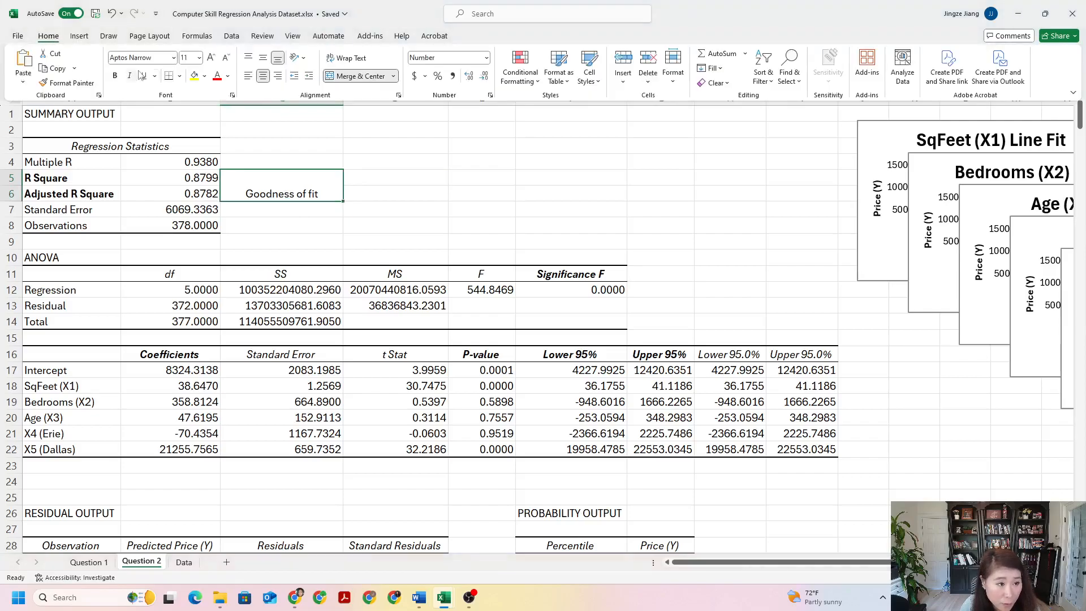
click(114, 75)
- Copy the digits 0.8798 from the R Square value in B5
click(156, 195)
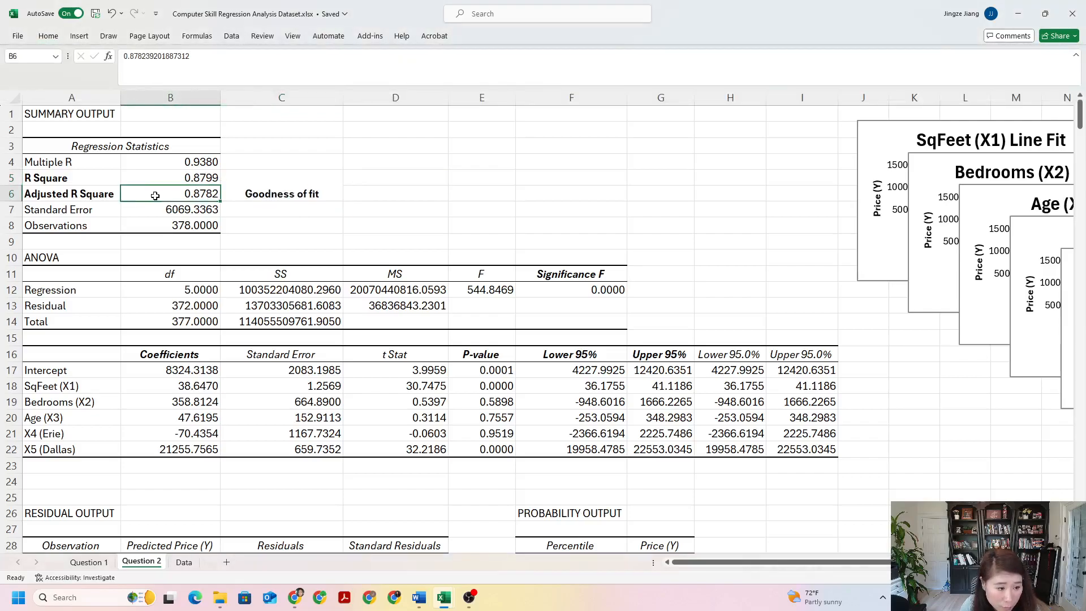
click(136, 174)
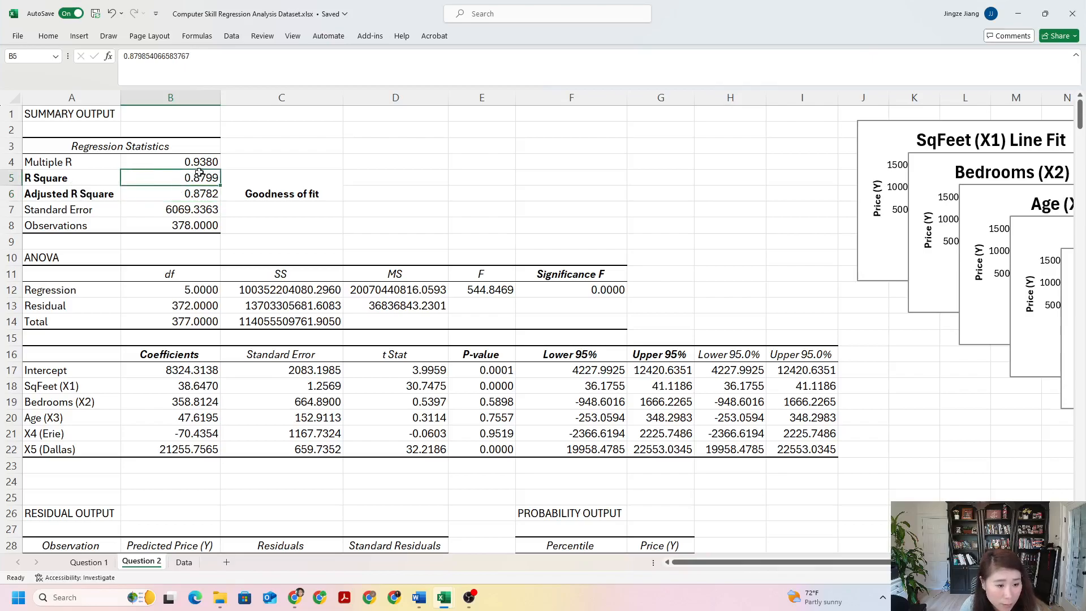
drag(124, 56, 150, 55)
key(ctrl+c)
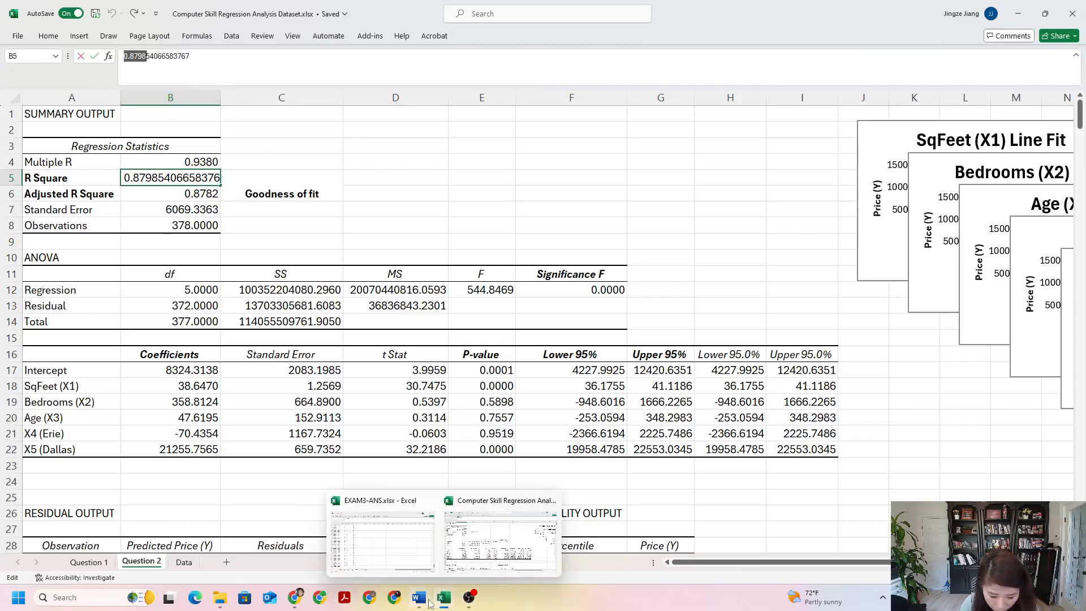
- Switch to the Word answer document and write "Goodness of fit is R square" under Question 3
mouse_move(419, 598)
click(605, 537)
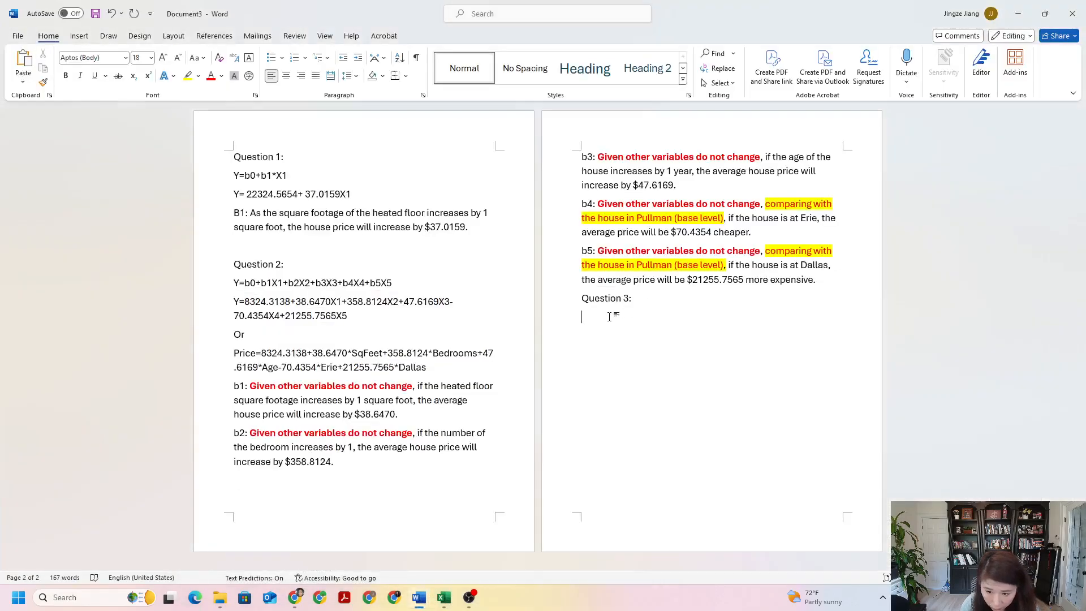
key(Caps_Lock)
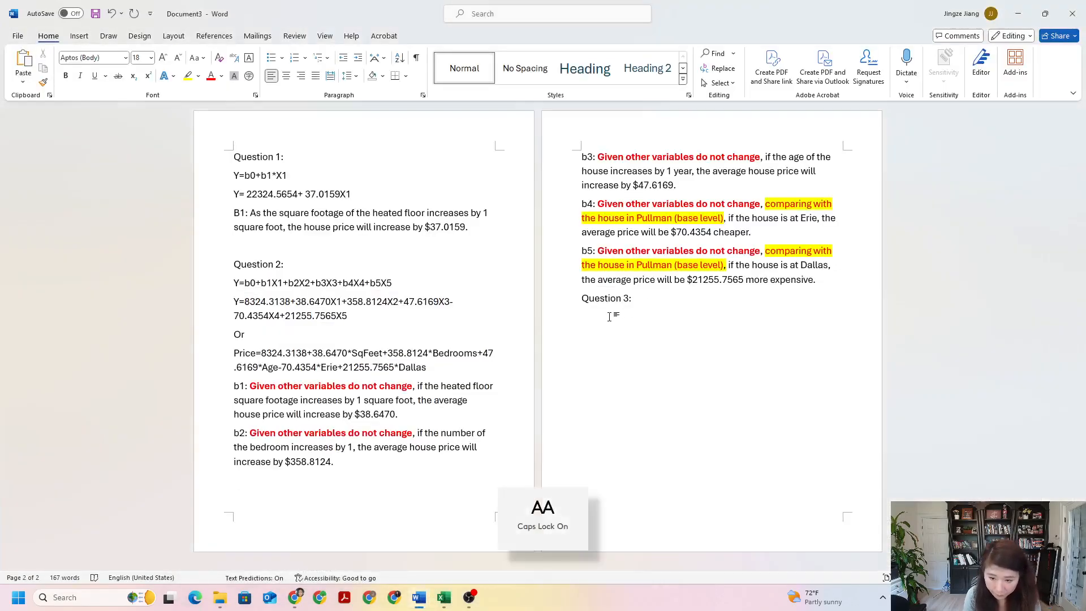
text(G)
key(Caps_Lock)
text(ood ness of fit is)
key(Caps_Lock)
text(R)
key(Caps_Lock)
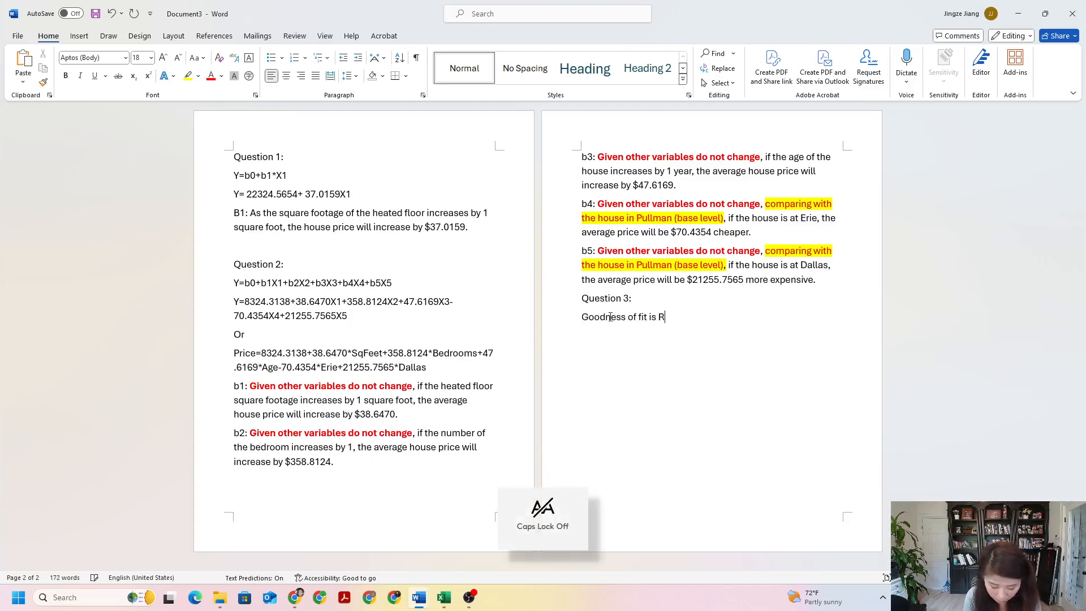
text(squar)
key(BackSpace)
text(are)
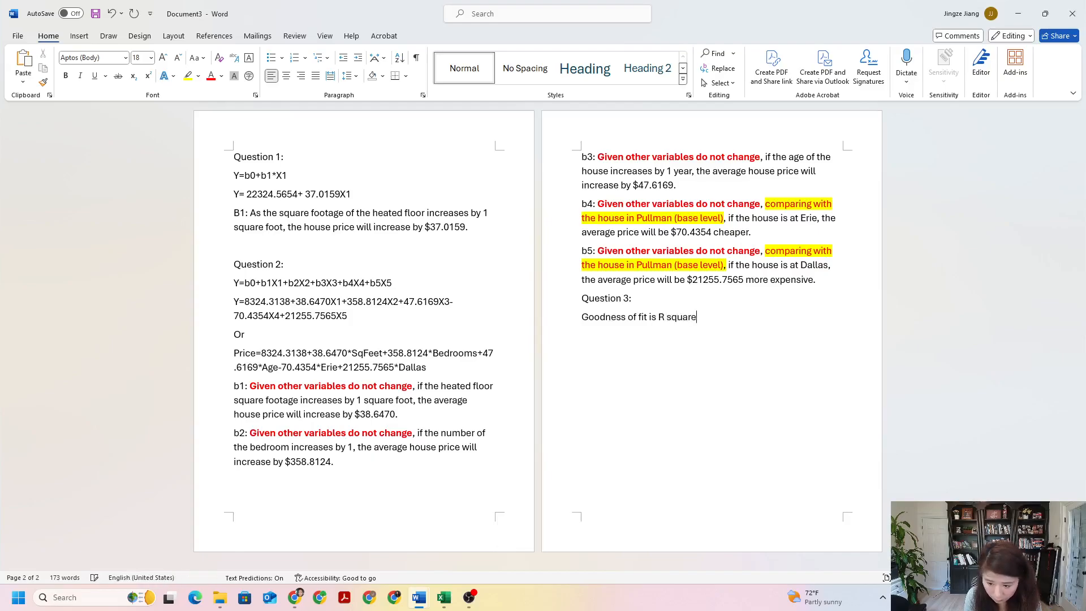
- Complete the R square line with the copied value, corrected to read "=0.8799=87.99%"
text(=)
right_click(715, 316)
click(740, 391)
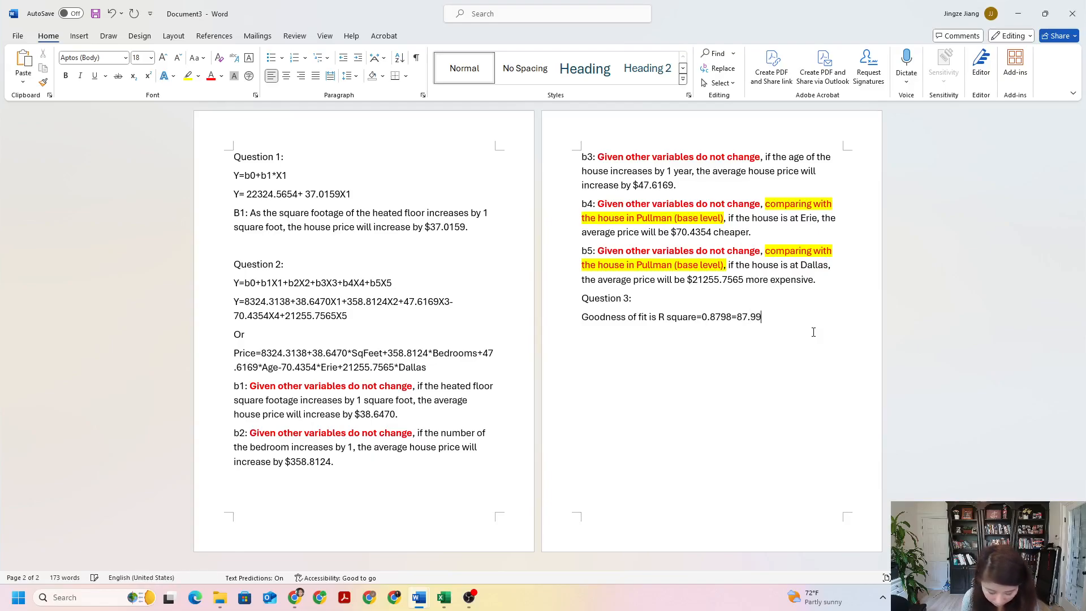
key(BackSpace)
text(9)
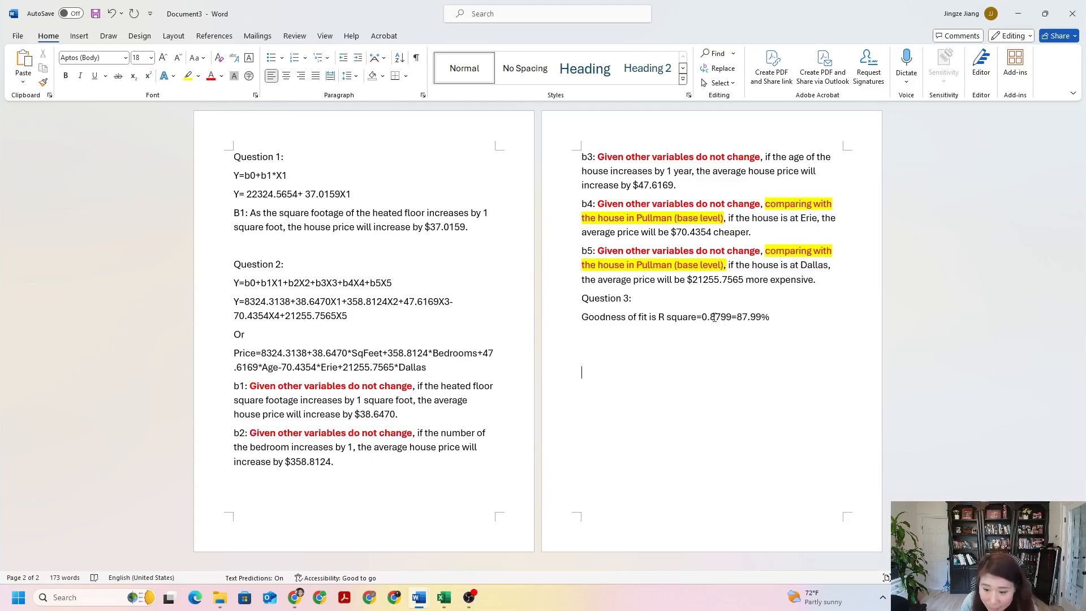
- Return to the Excel regression output and copy the digits 0.8782 from the Adjusted R Square value in B6
mouse_move(444, 597)
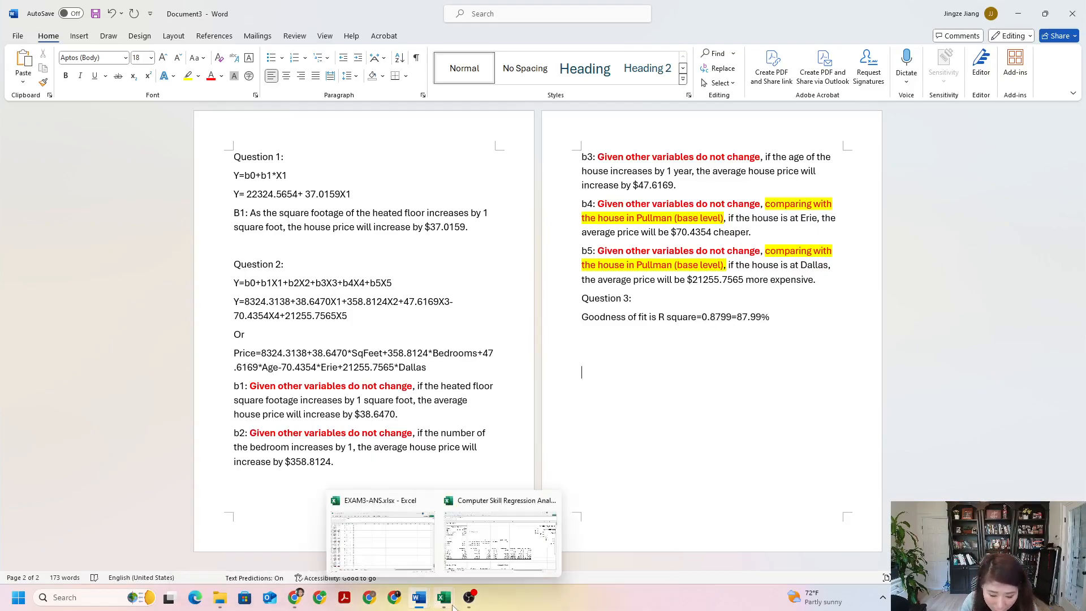
click(540, 535)
click(241, 230)
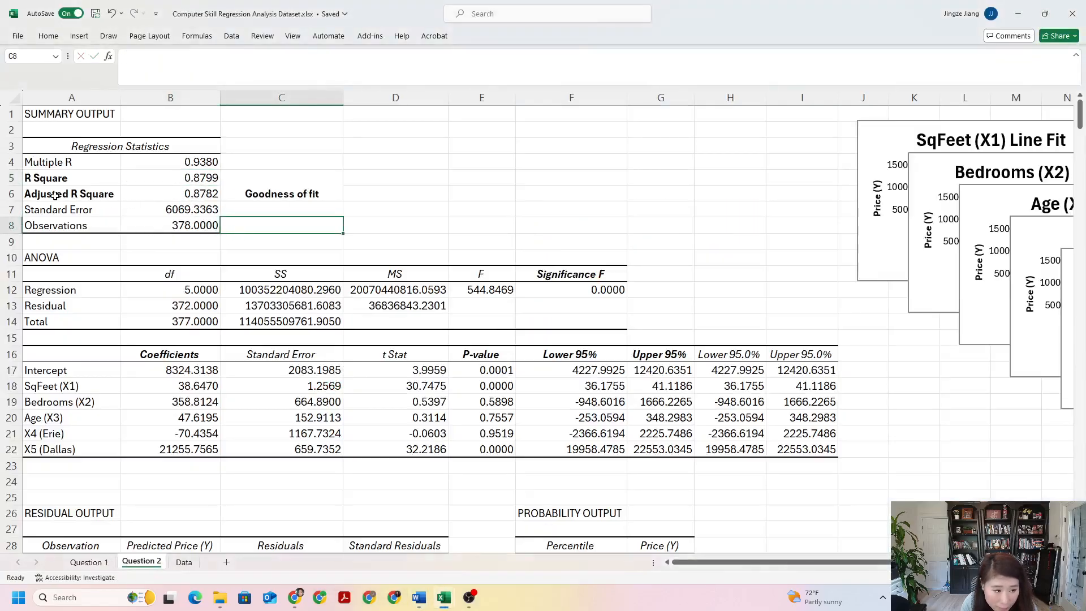
click(166, 196)
drag(146, 56, 70, 56)
key(ctrl+c)
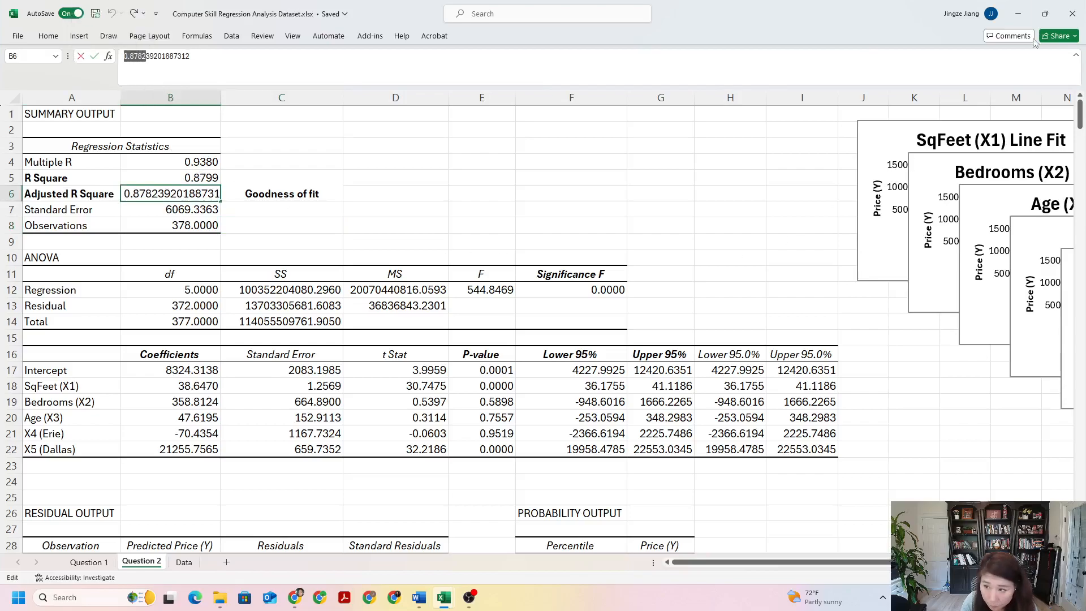
- Back in Word, paste 0.8782 below the R square line and prefix it with a copy of "Goodness of fit is R square="
click(1018, 13)
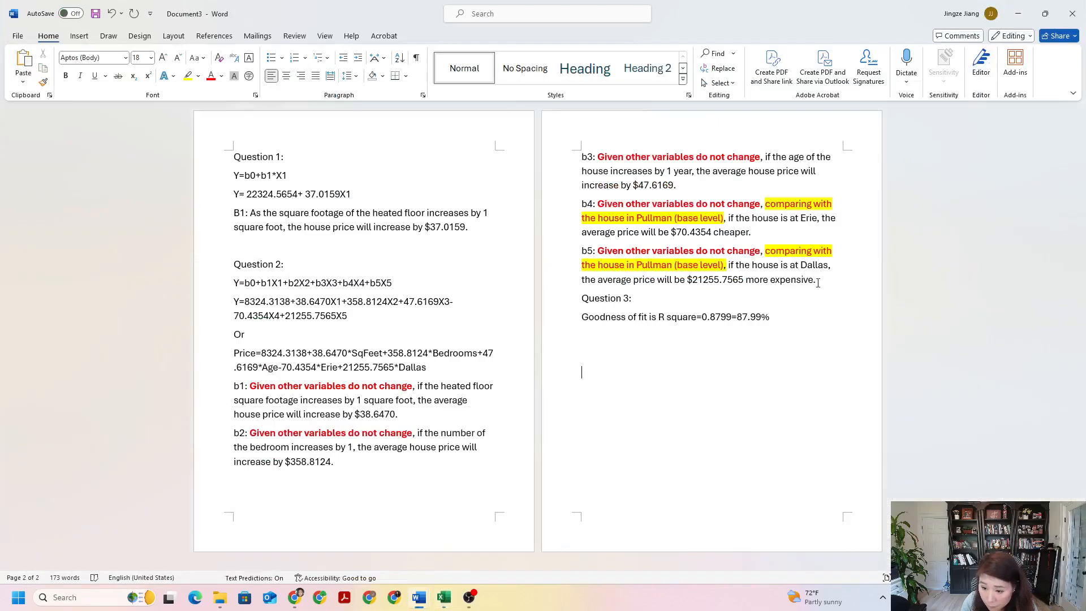
right_click(694, 332)
click(728, 406)
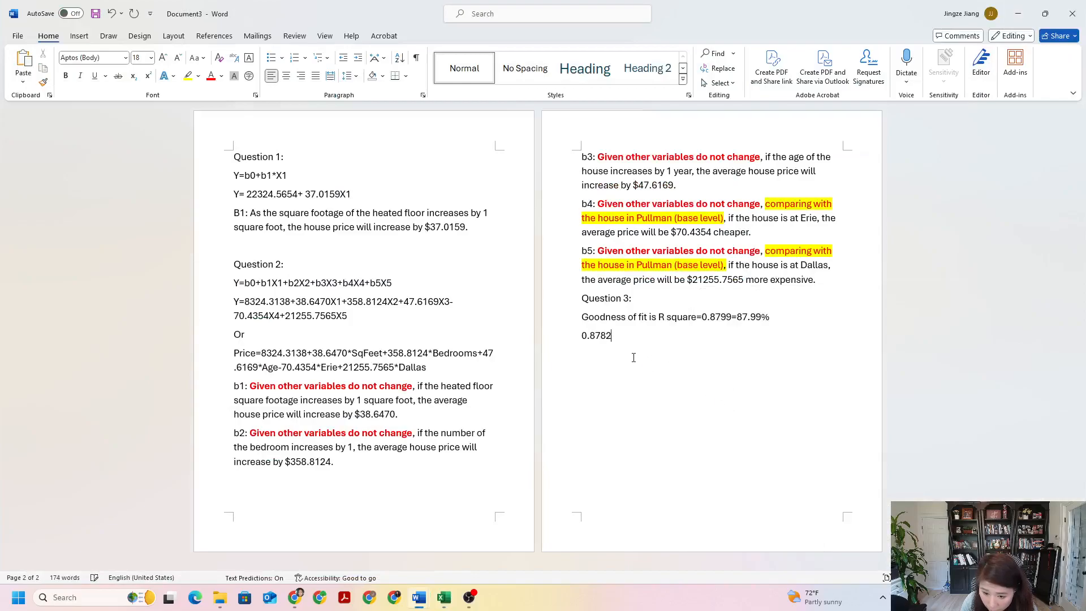
drag(579, 314, 701, 320)
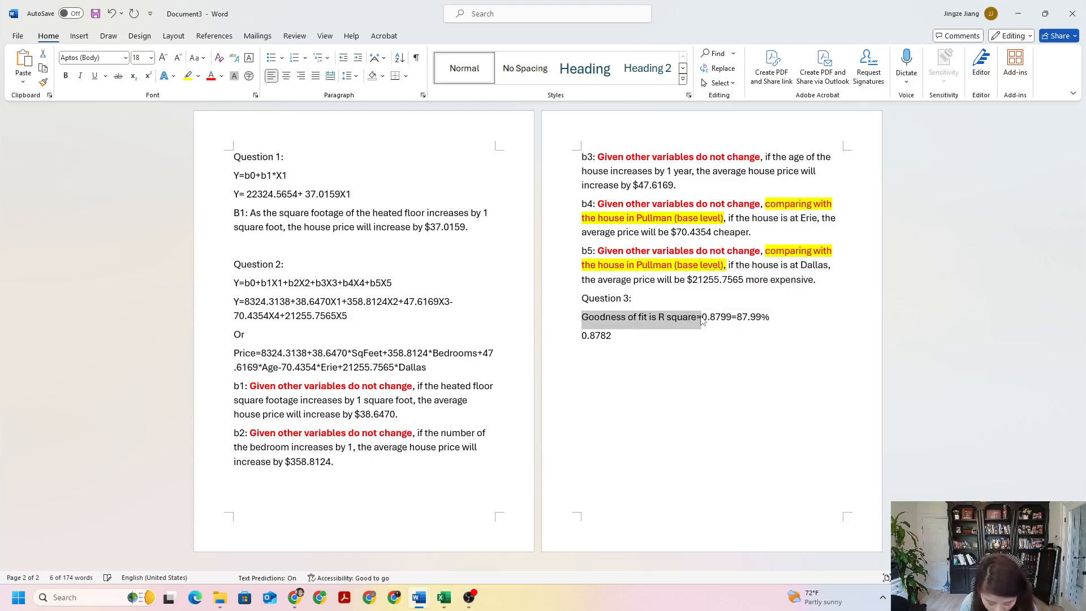
key(ctrl+c)
click(583, 335)
key(ctrl+v)
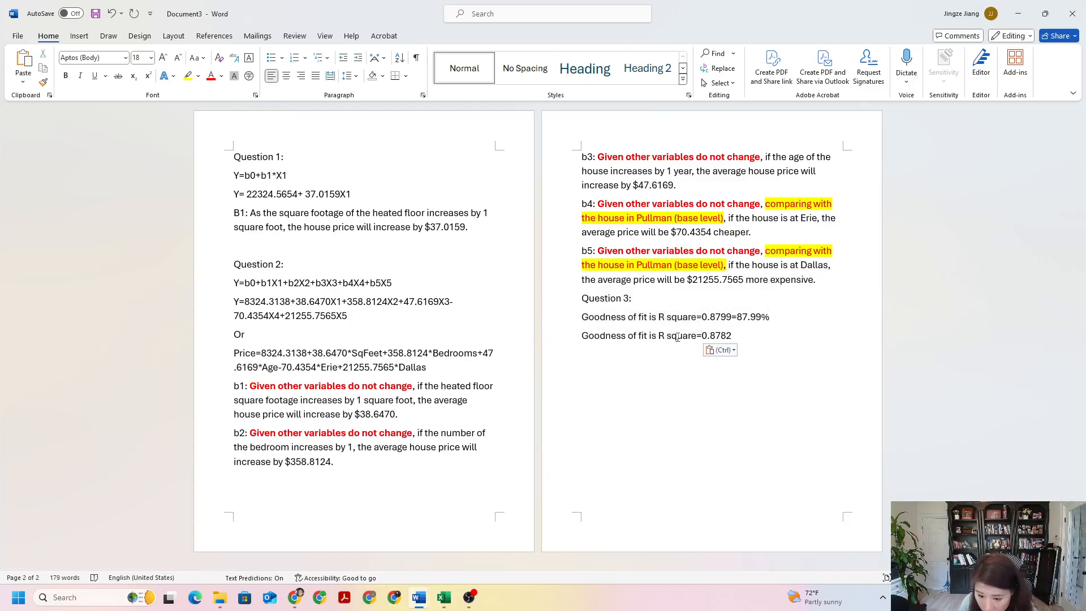
- Reword the second goodness-of-fit line to read "Goodness of fit can also be adjusted R square=0.8782=87.82%"
key(BackSpace)
key(BackSpace)
text(can also be)
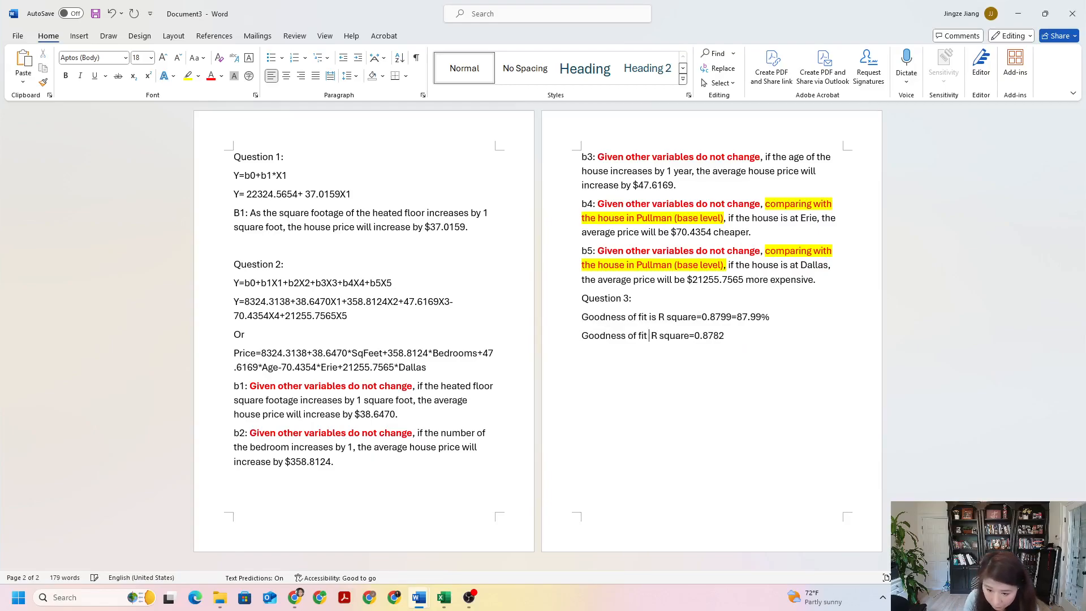
text( adjusted R square)
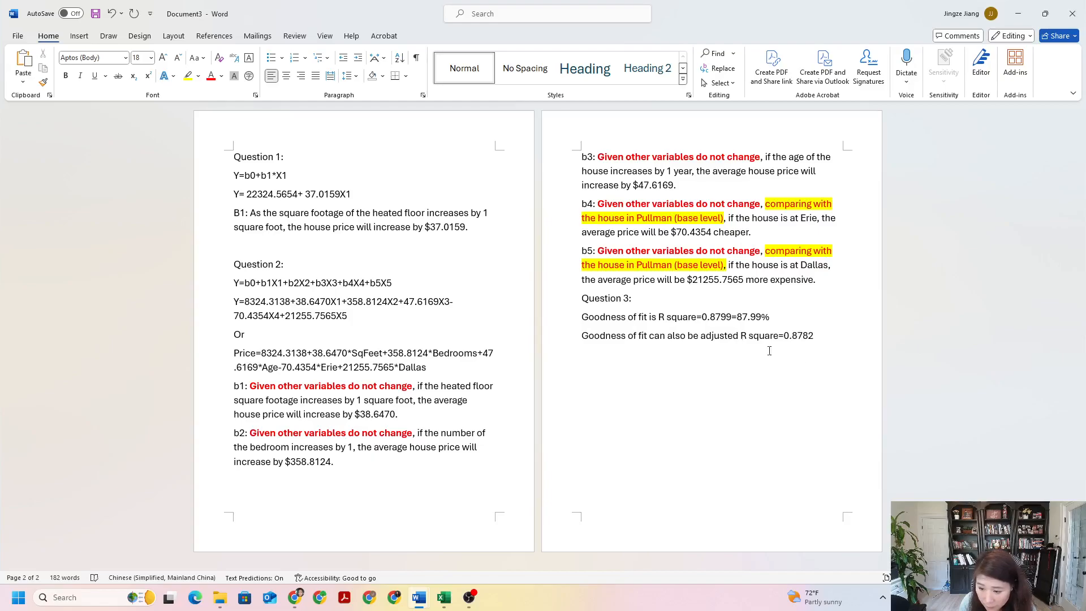
text(=0.8782=)
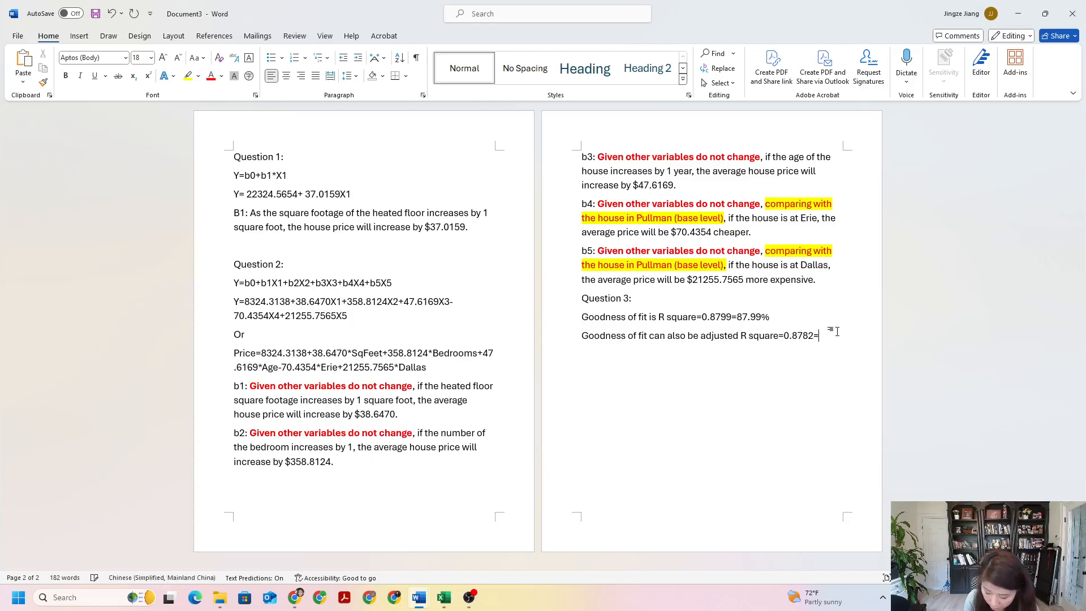
text(87.82)
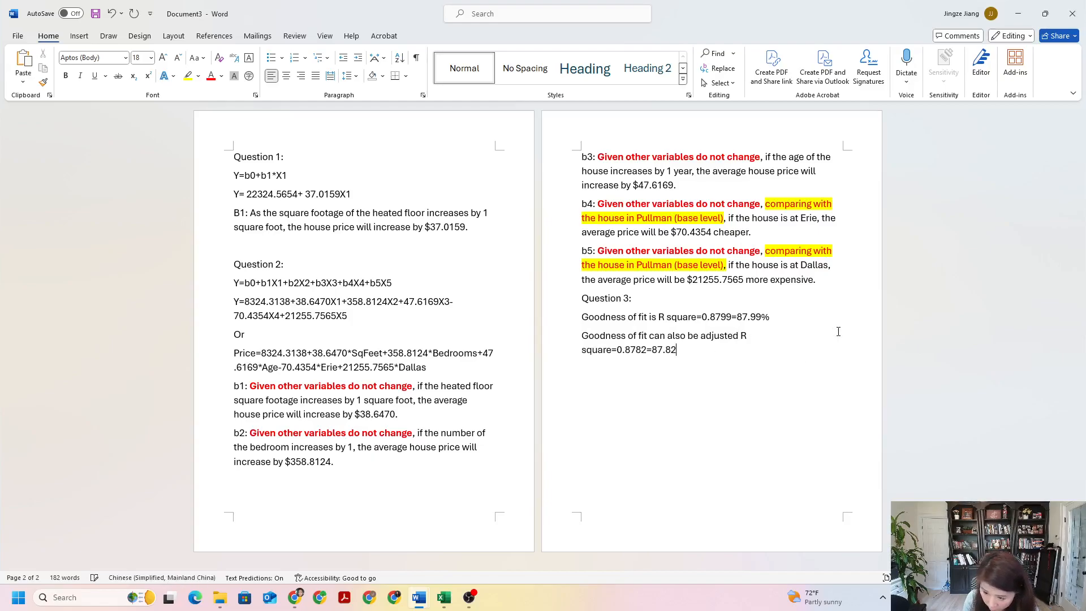
text(%)
- Append ", when we need to compare different models" to the adjusted R square line
key(Caps_Lock)
text(W)
key(BackSpace)
key(BackSpace)
key(Caps_Lock)
text(, when we need to)
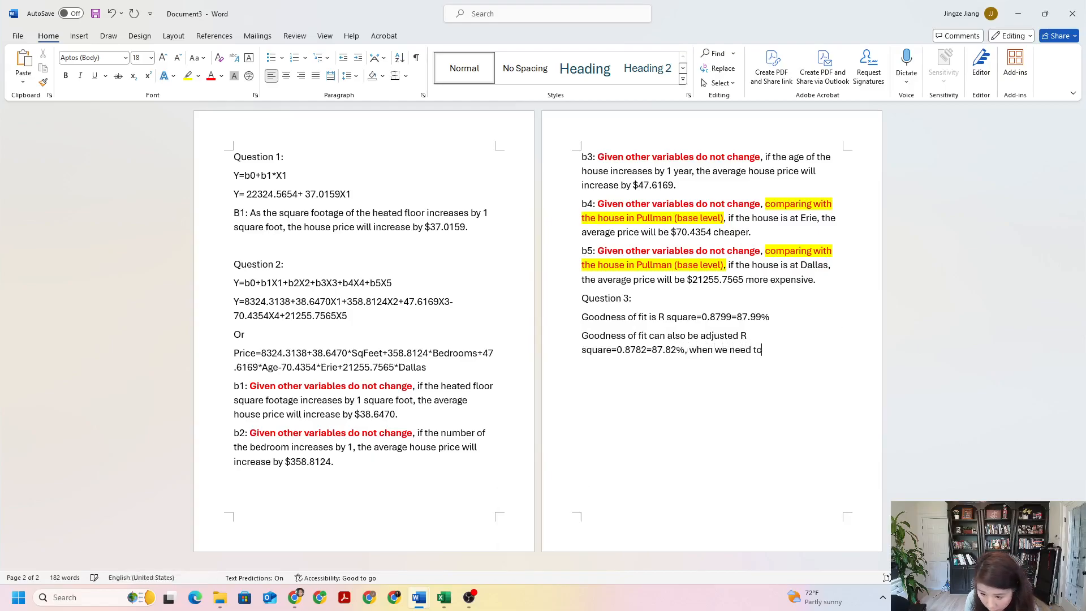
text( compare different models)
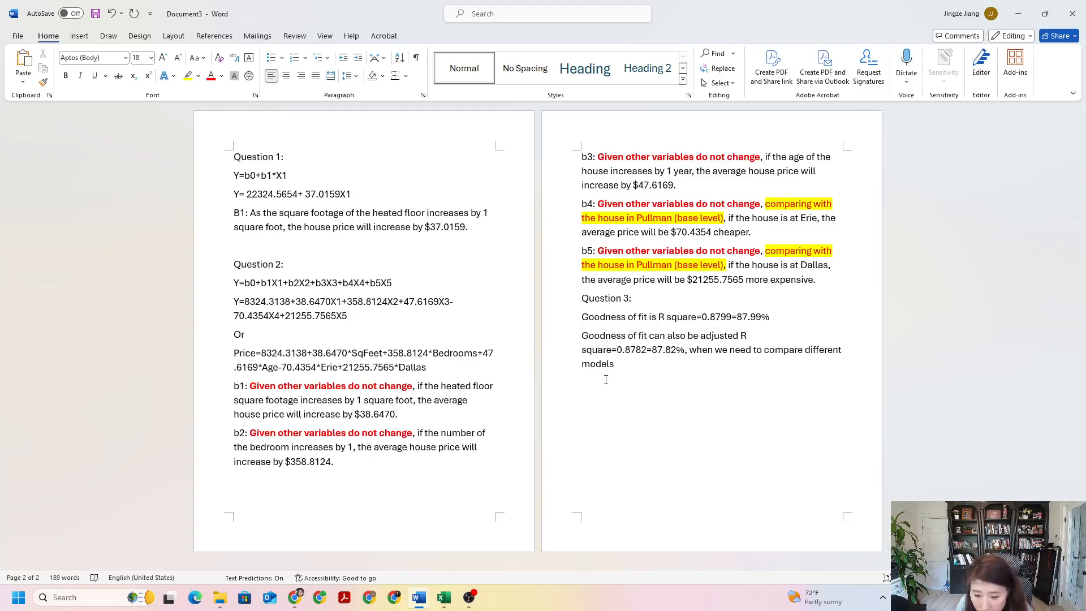
- Begin an interpretation below the adjusted R square line with "87.99% variation in the housing price (Y)"
drag(659, 317, 770, 318)
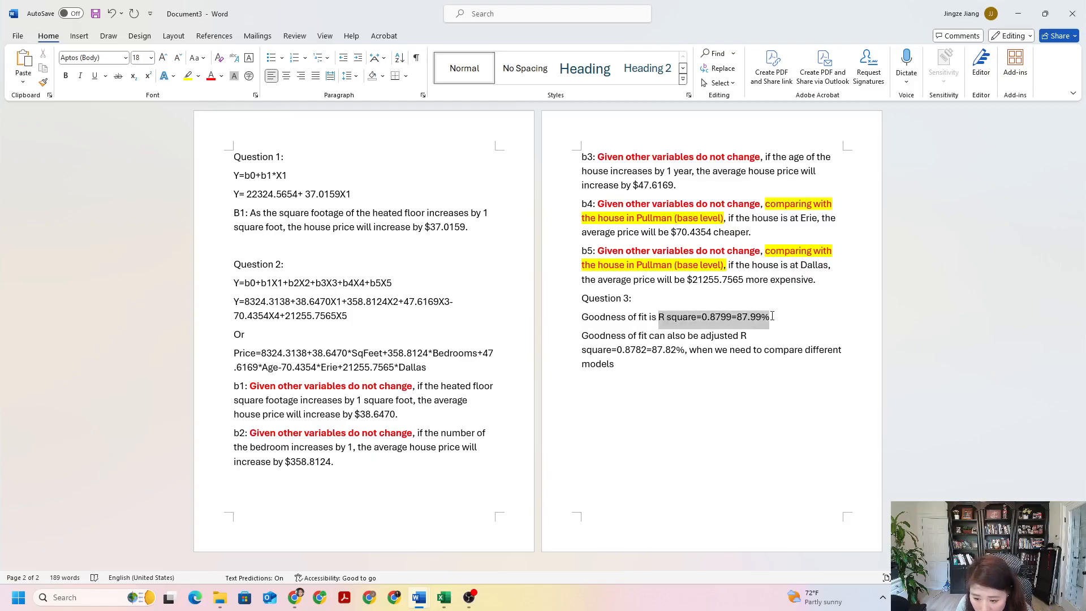
click(598, 389)
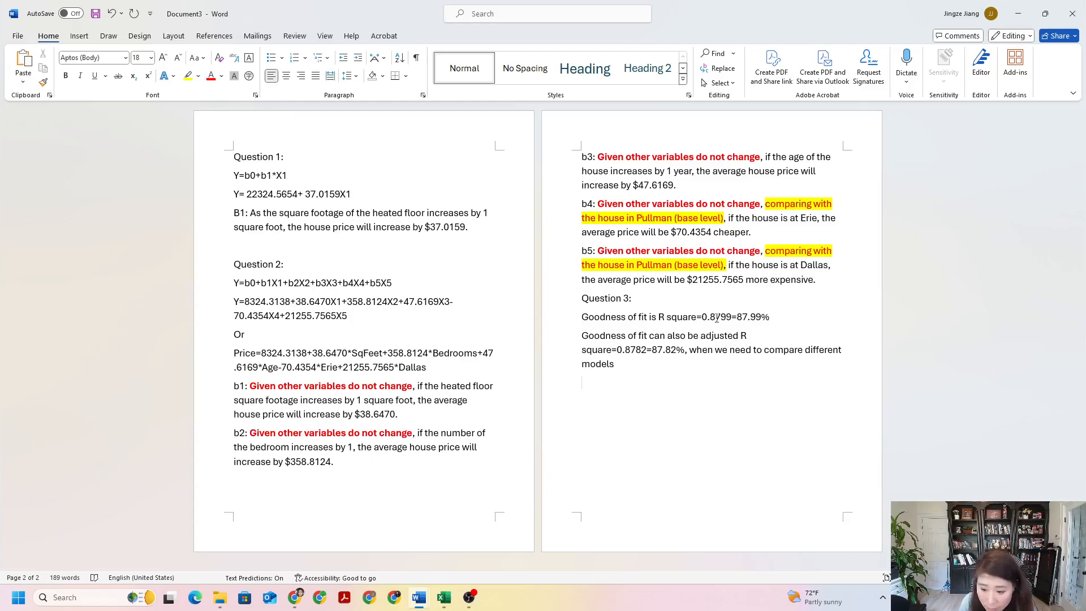
drag(740, 320, 772, 318)
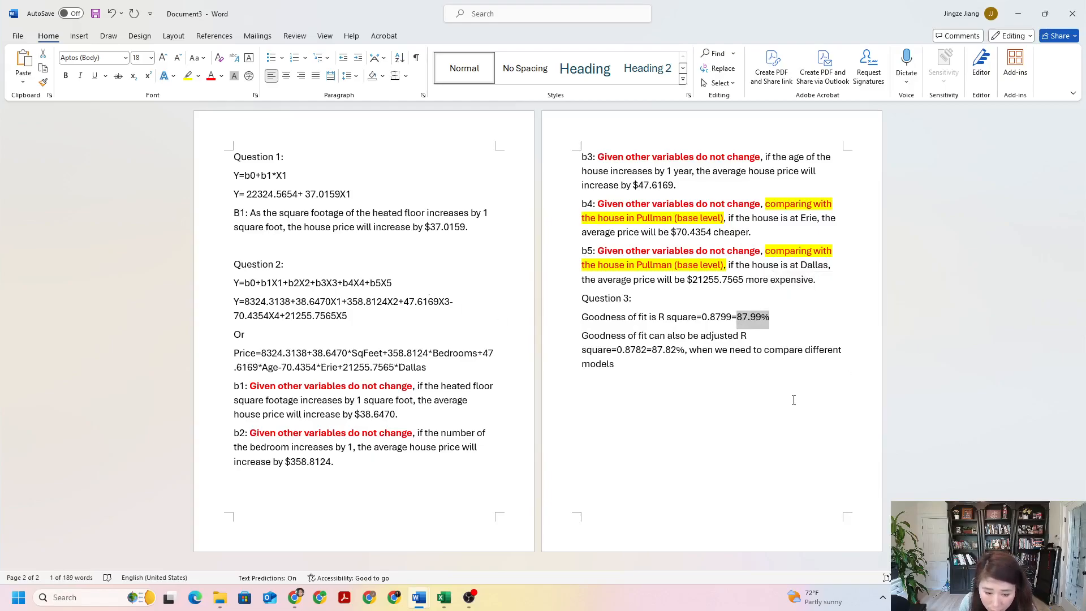
click(571, 386)
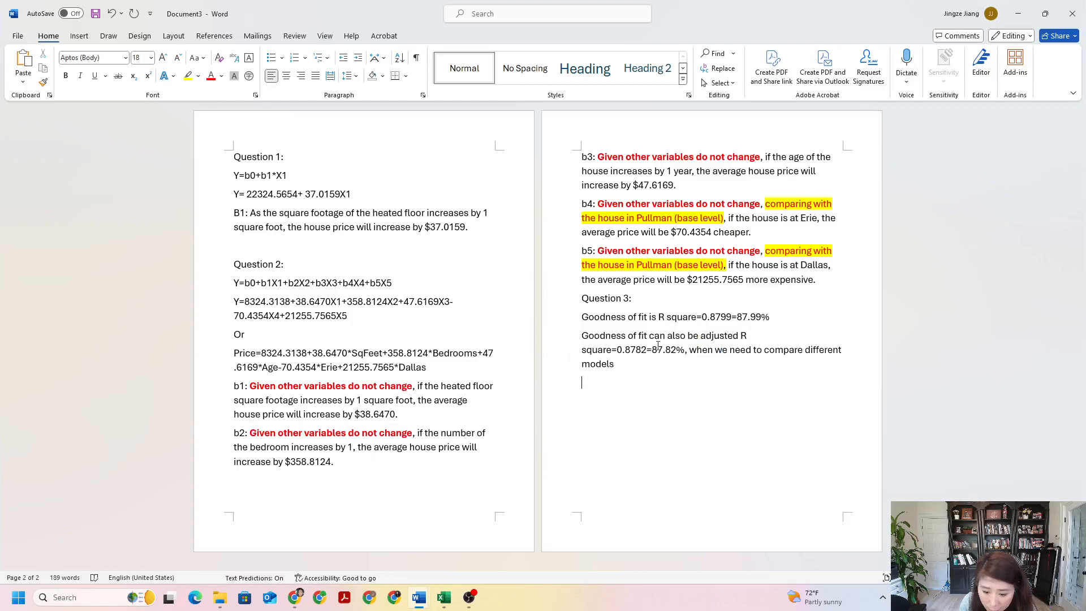
text(87.99)
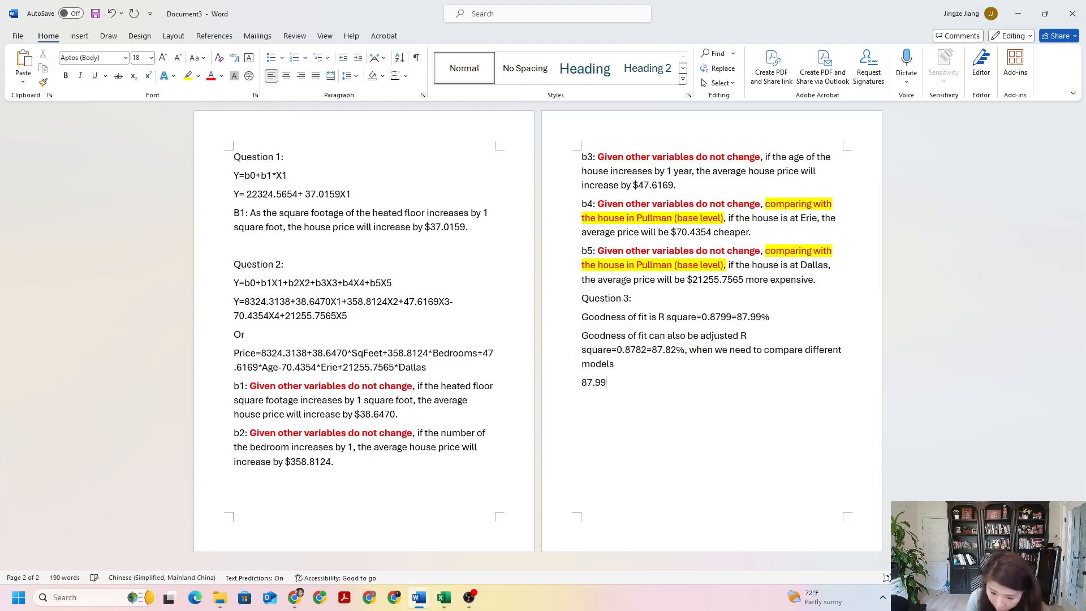
text(% varia)
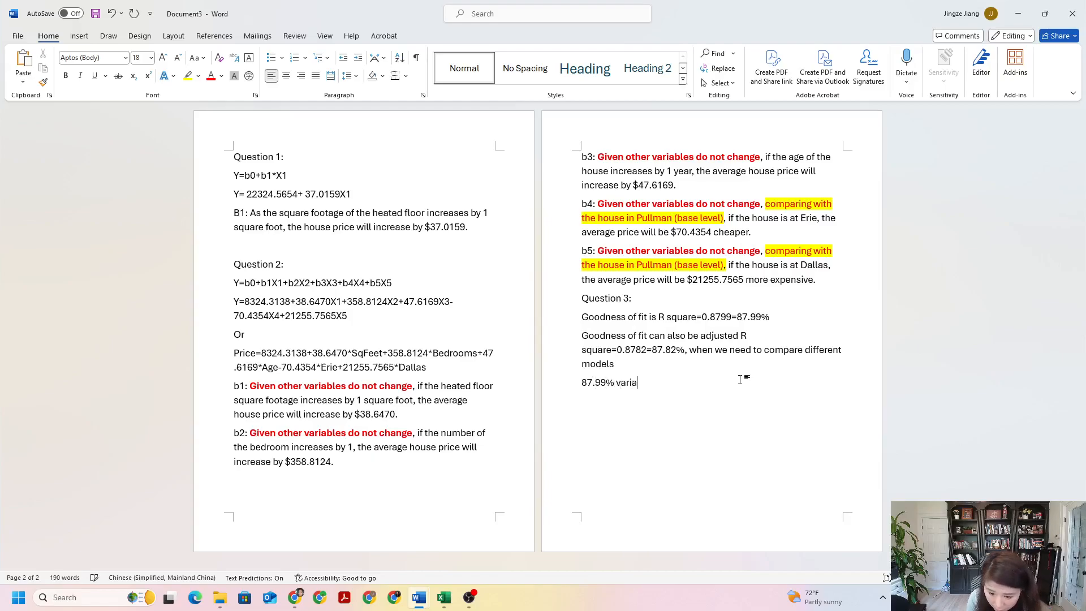
text(tion in the)
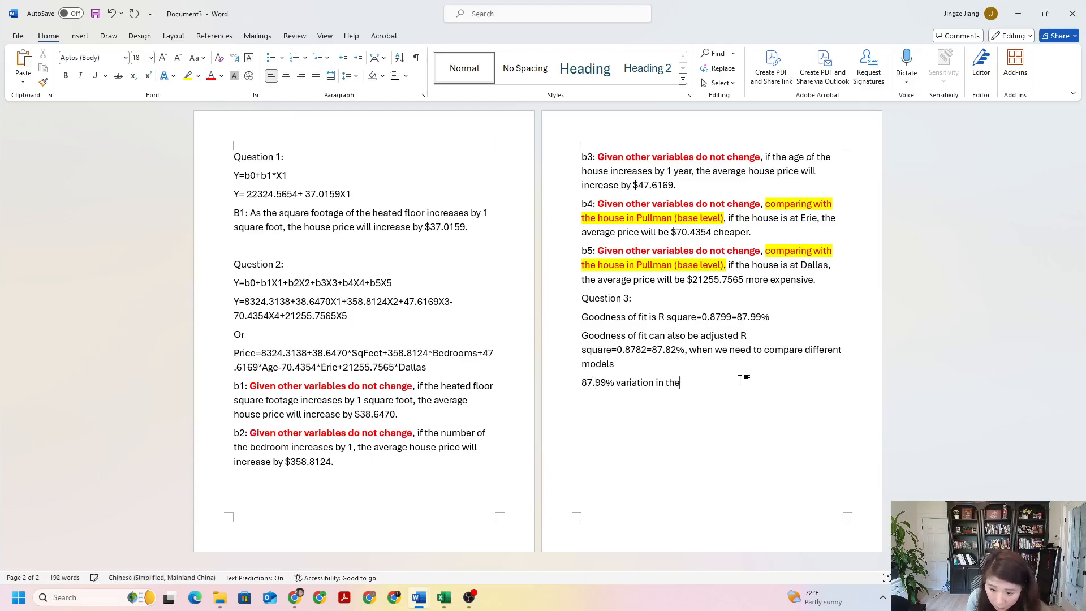
text( housing price)
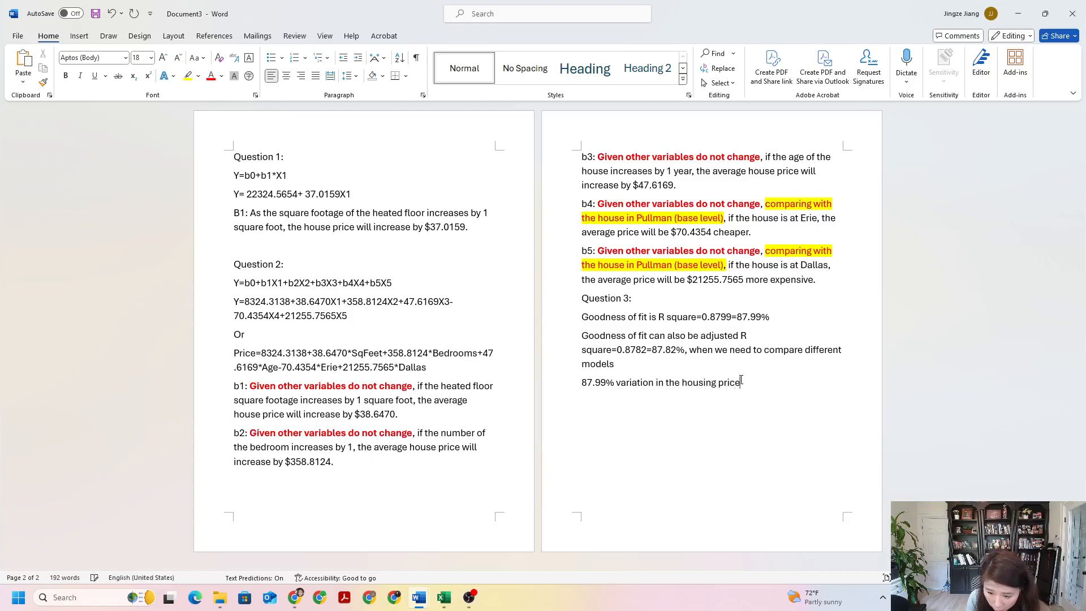
text( ()
key(BackSpace)
key(BackSpace)
key(BackSpace)
key(BackSpace)
key(Caps_Lock)
text((Y))
key(Caps_Lock)
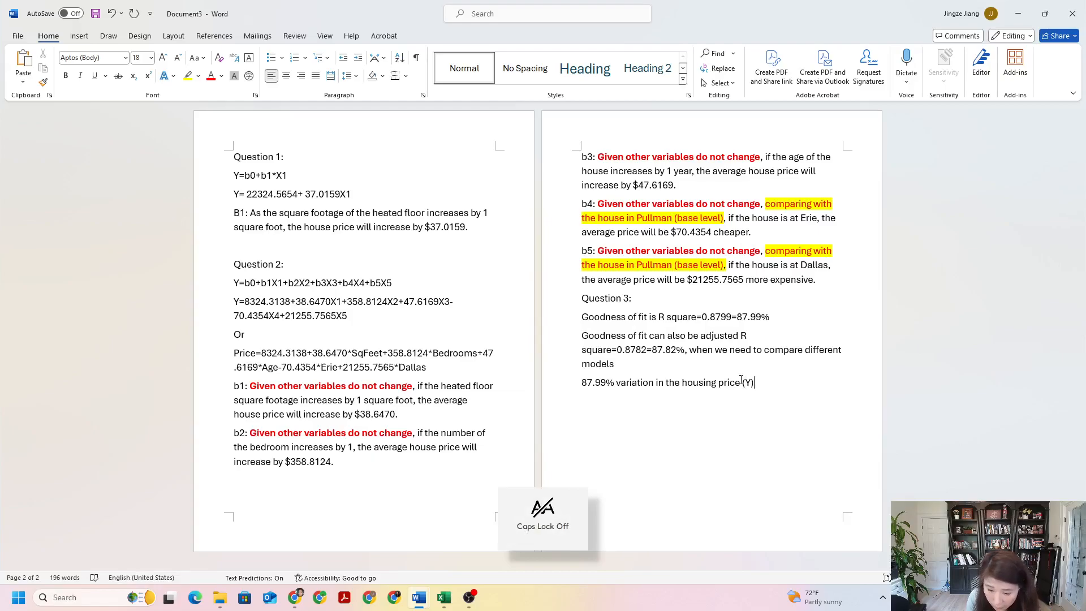
- Complete the interpretation sentence with "can be explained by the regression model"
text(can be ex)
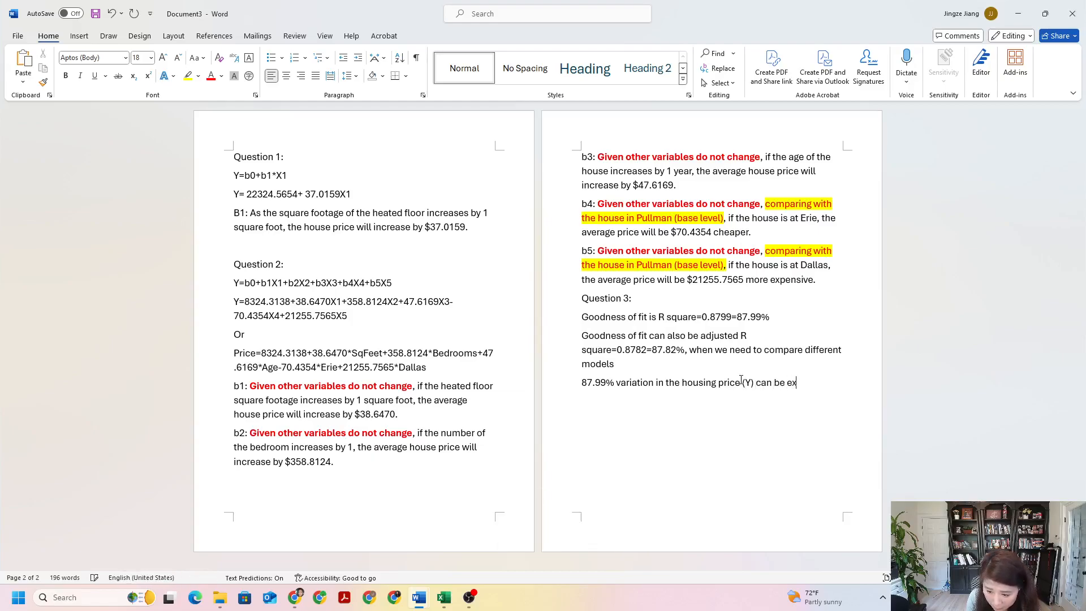
text(pla)
key(Tab)
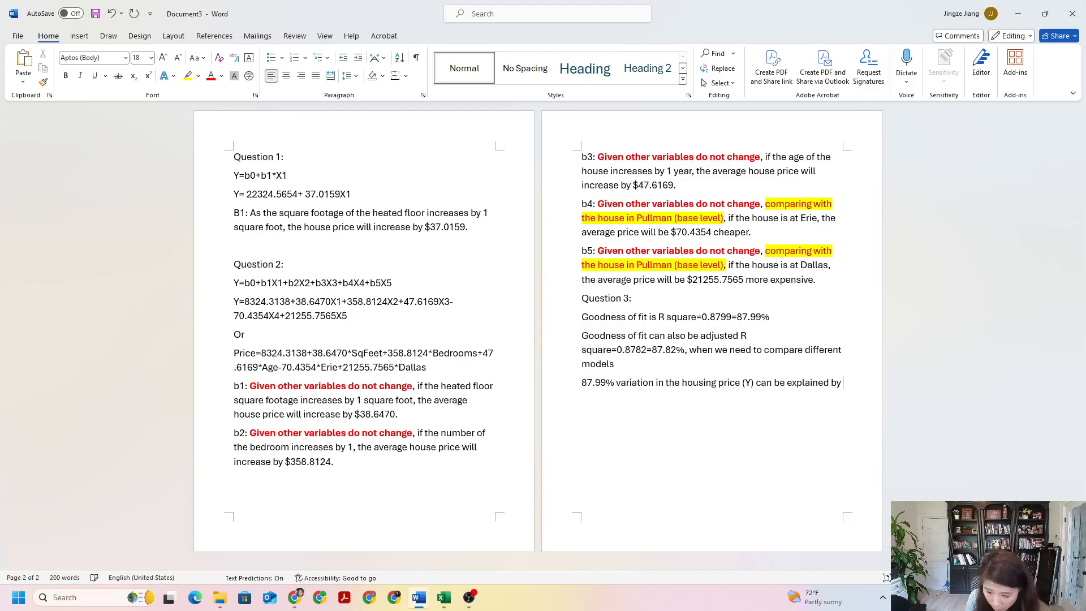
text(the regression)
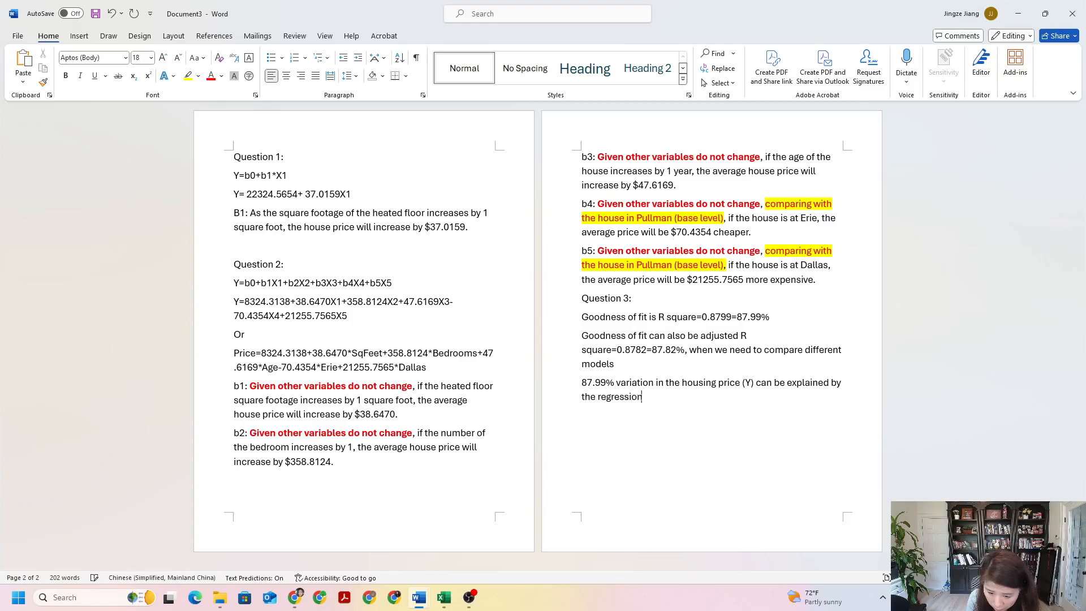
text( model)
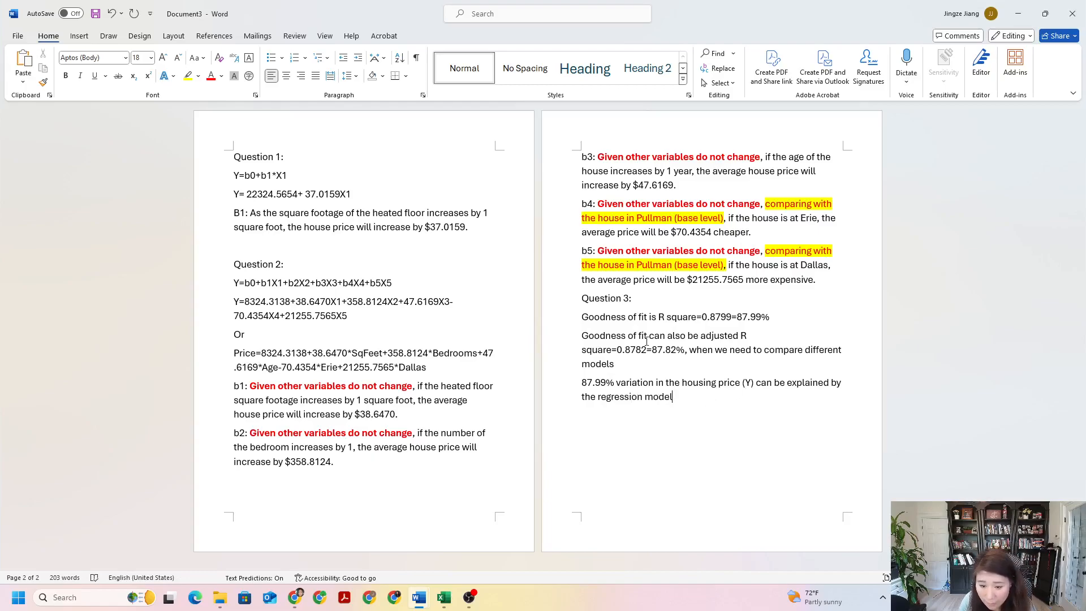
- Bold the Question 3, Question 2 and Question 1 headings, and end the R square interpretation with a period
triple_click(611, 297)
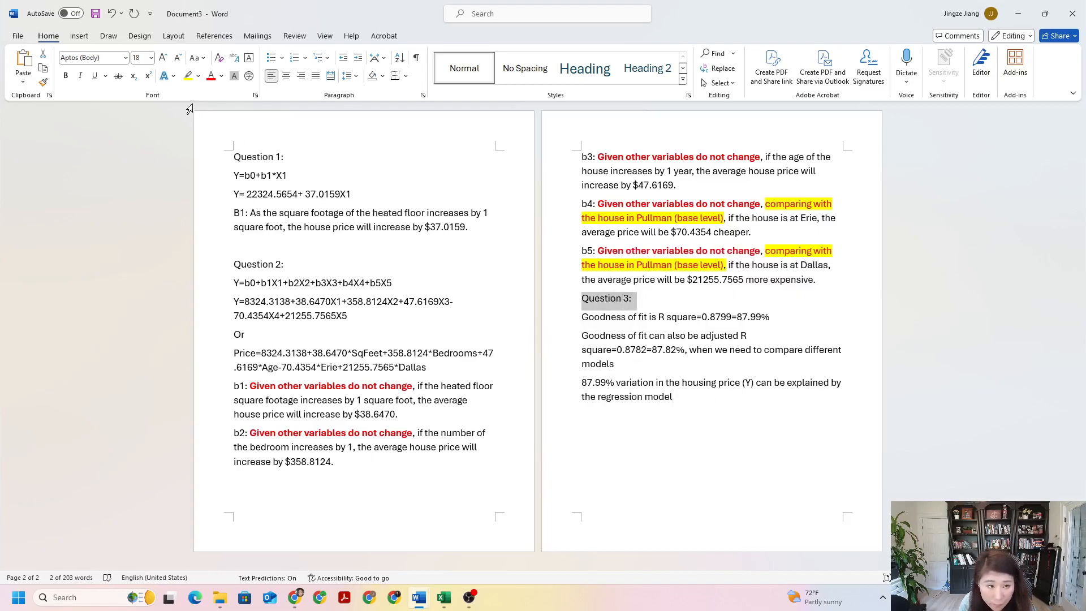
key(ctrl+b)
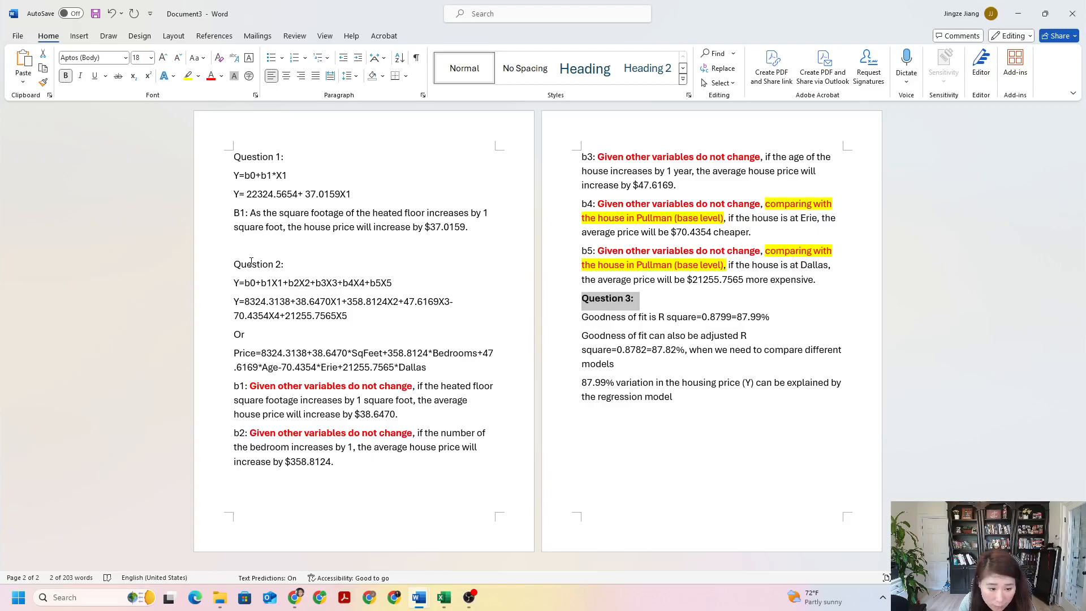
triple_click(251, 263)
click(66, 75)
triple_click(294, 155)
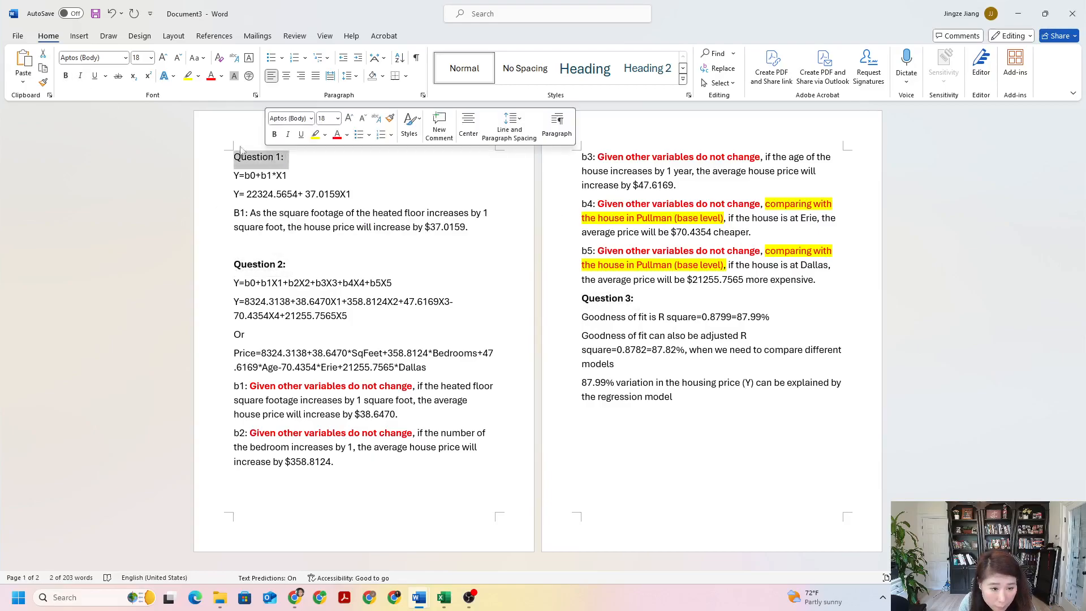
click(66, 75)
click(629, 353)
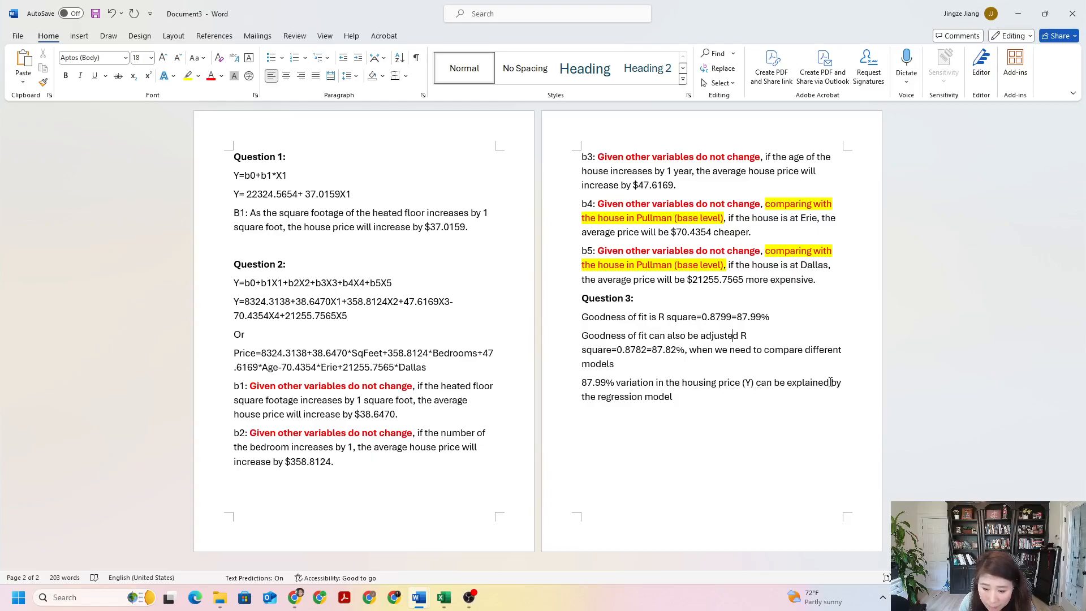
text(.)
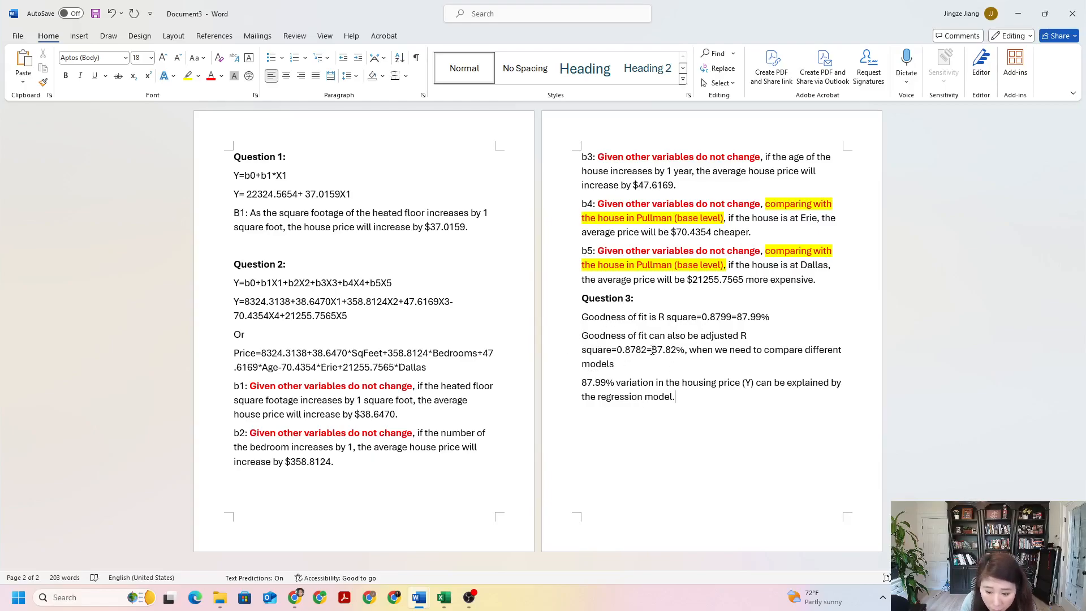
- Switch to the regression workbook in Excel and compare Adjusted R Square in B6 between the Question 1 and Question 2 sheets
click(443, 597)
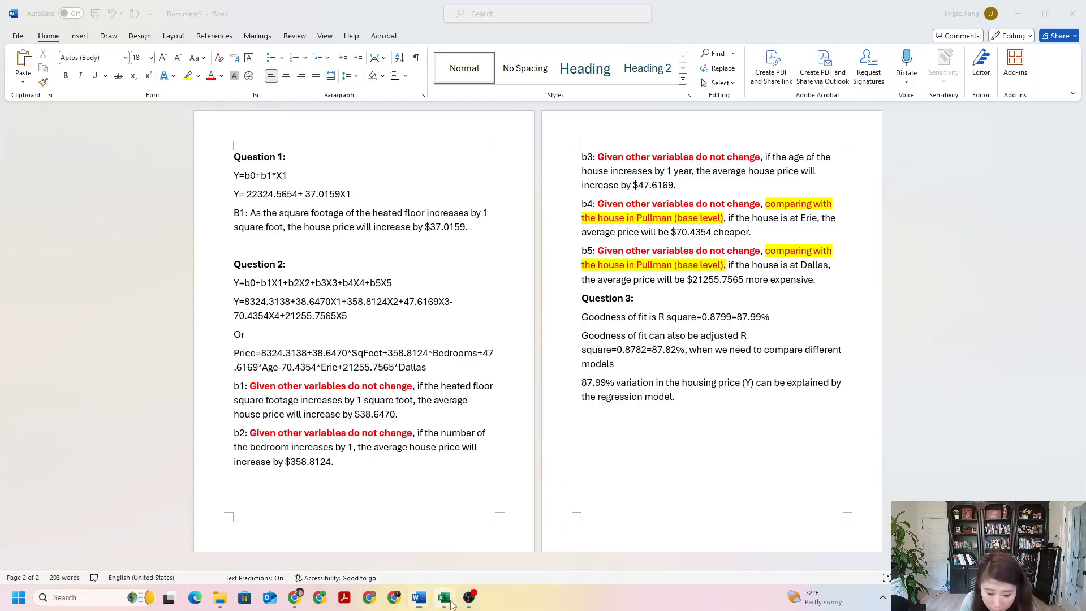
click(471, 556)
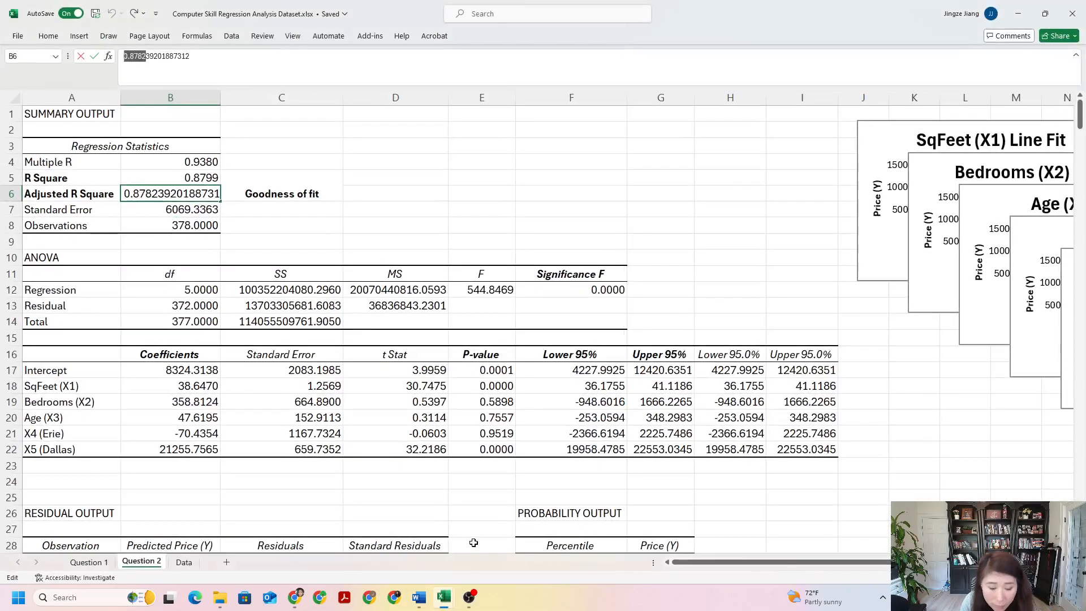
click(165, 272)
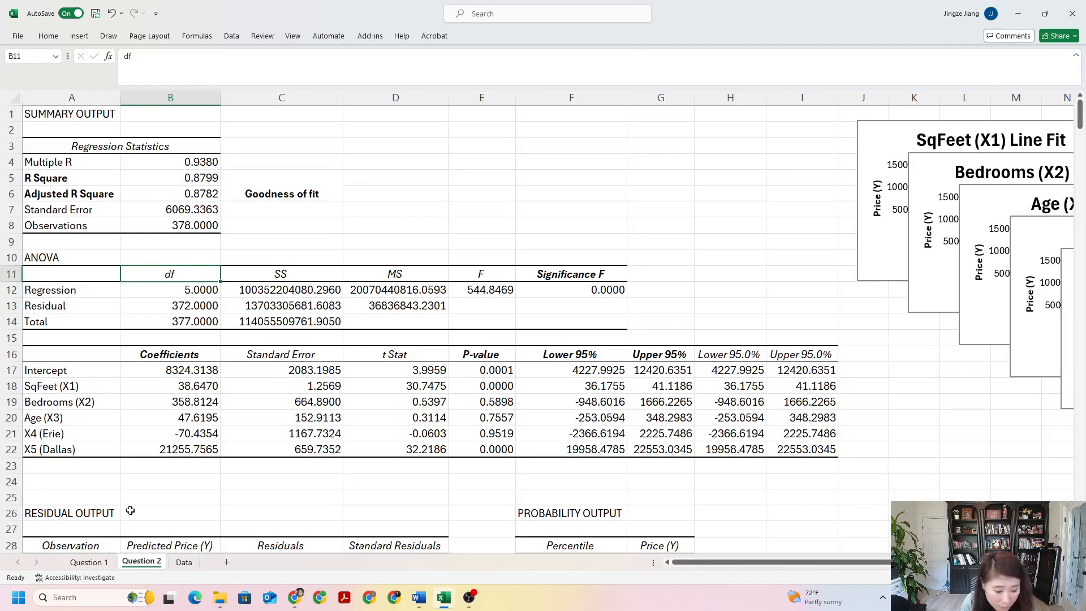
click(88, 561)
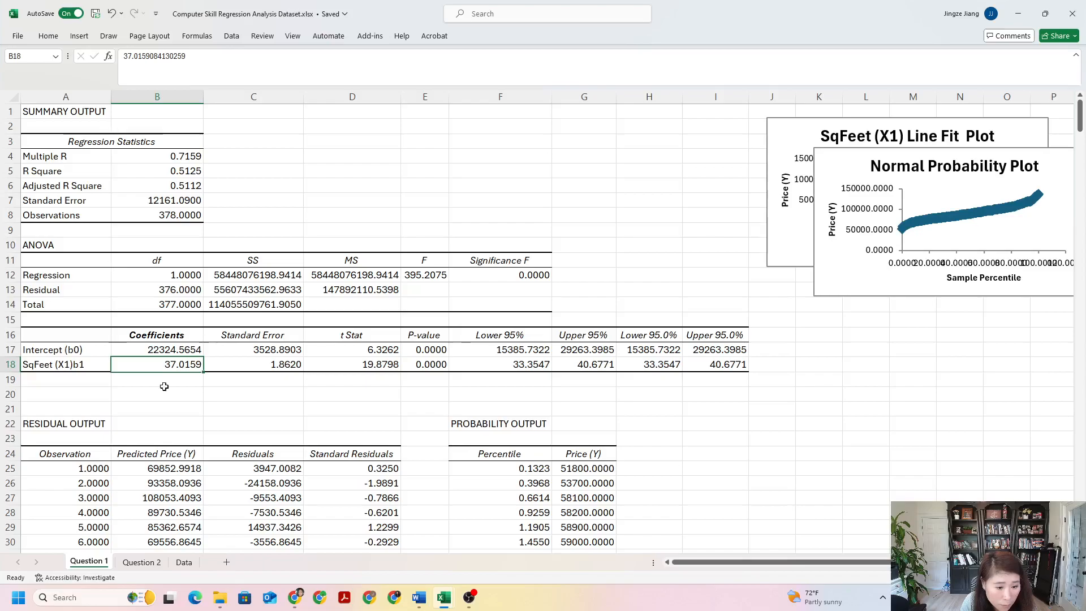
click(142, 562)
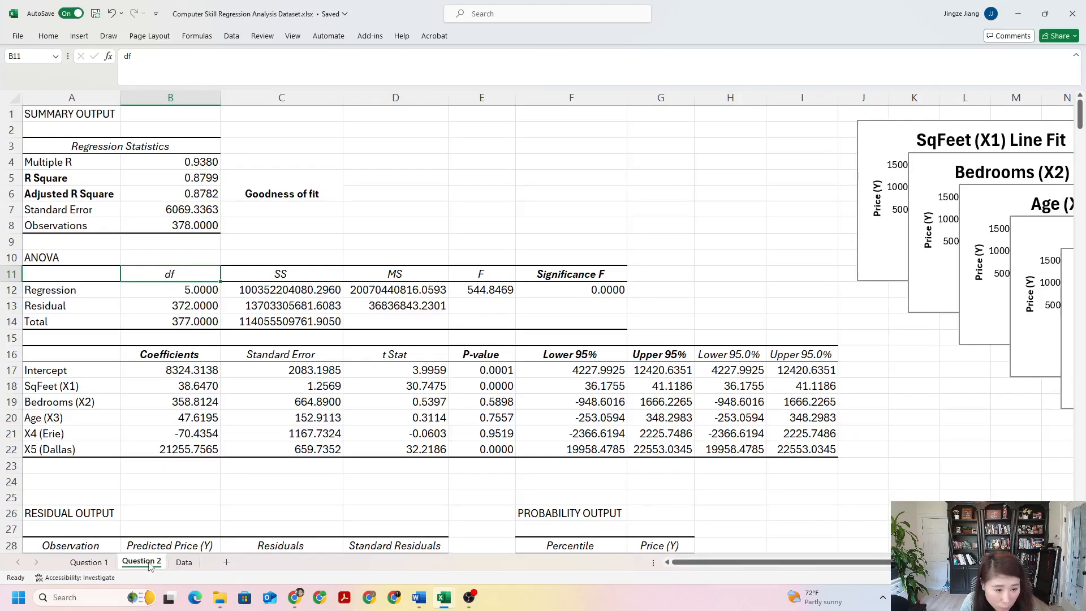
click(87, 562)
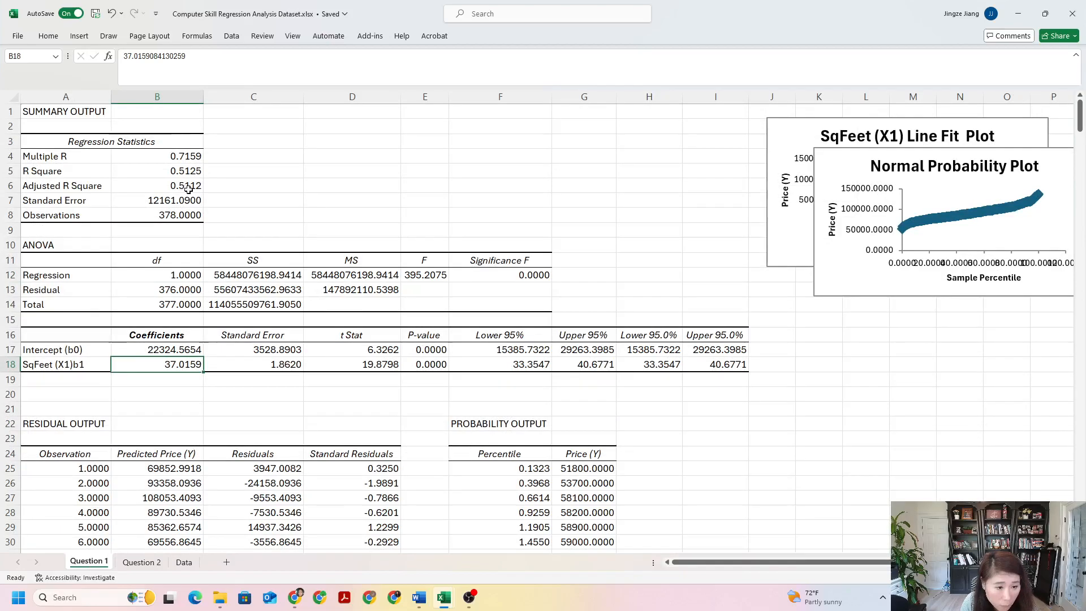
click(139, 562)
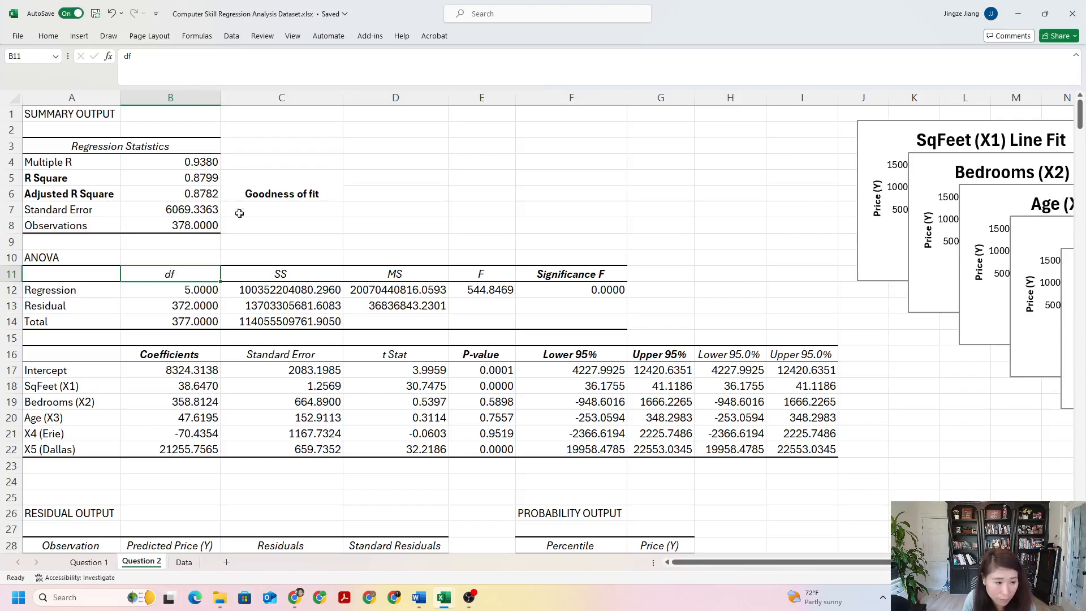
click(203, 190)
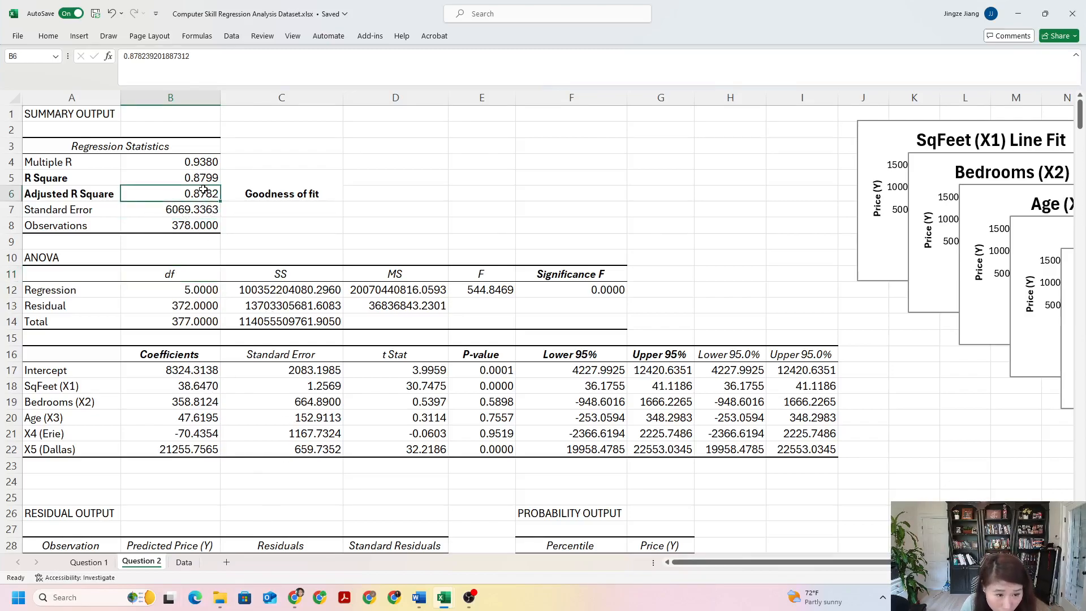
click(97, 562)
click(188, 185)
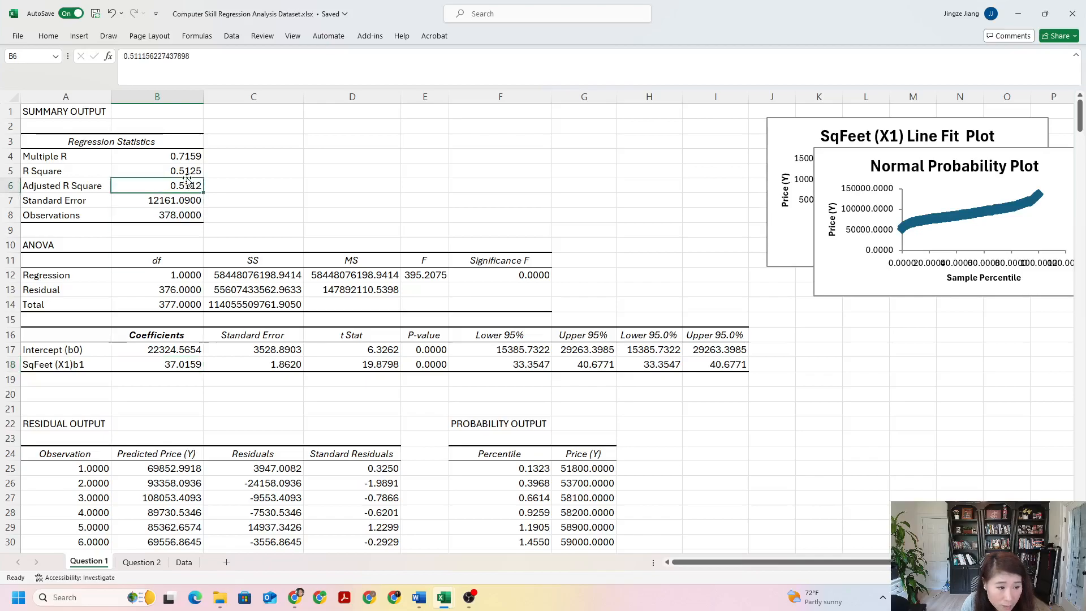
click(141, 562)
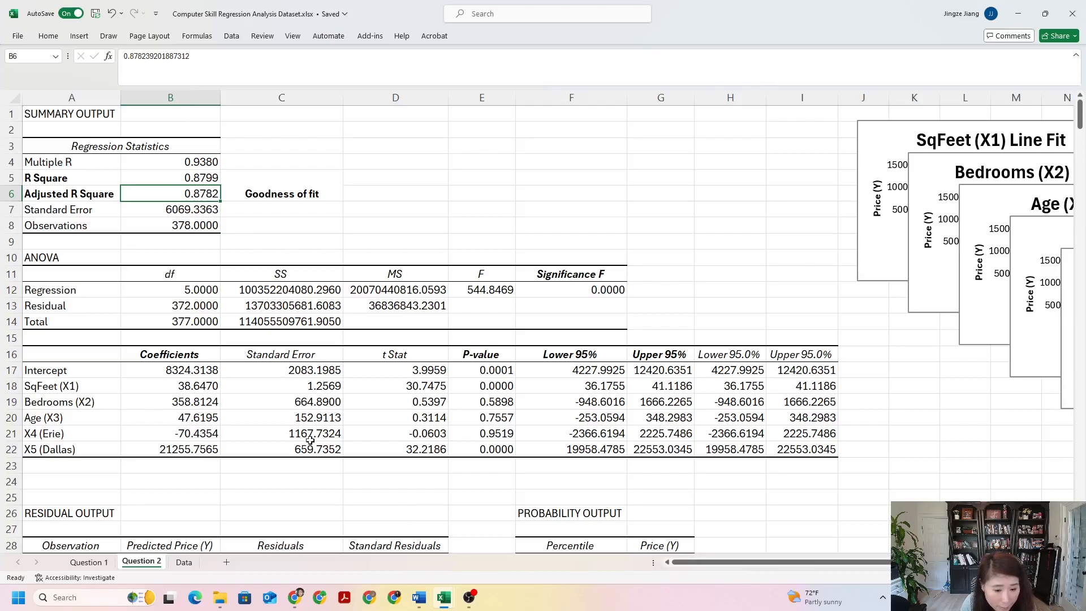
mouse_move(442, 607)
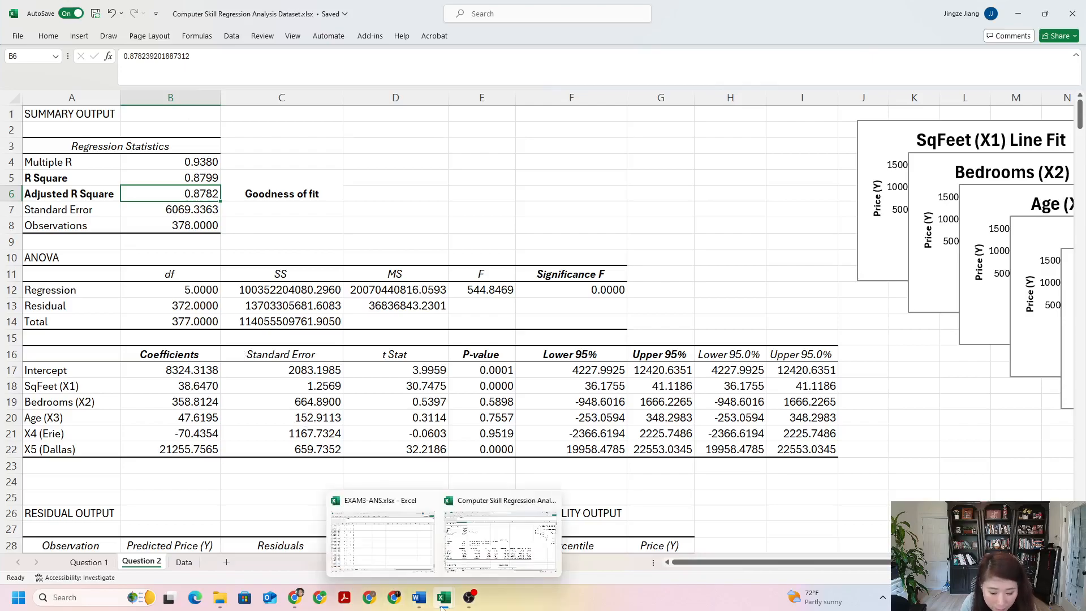